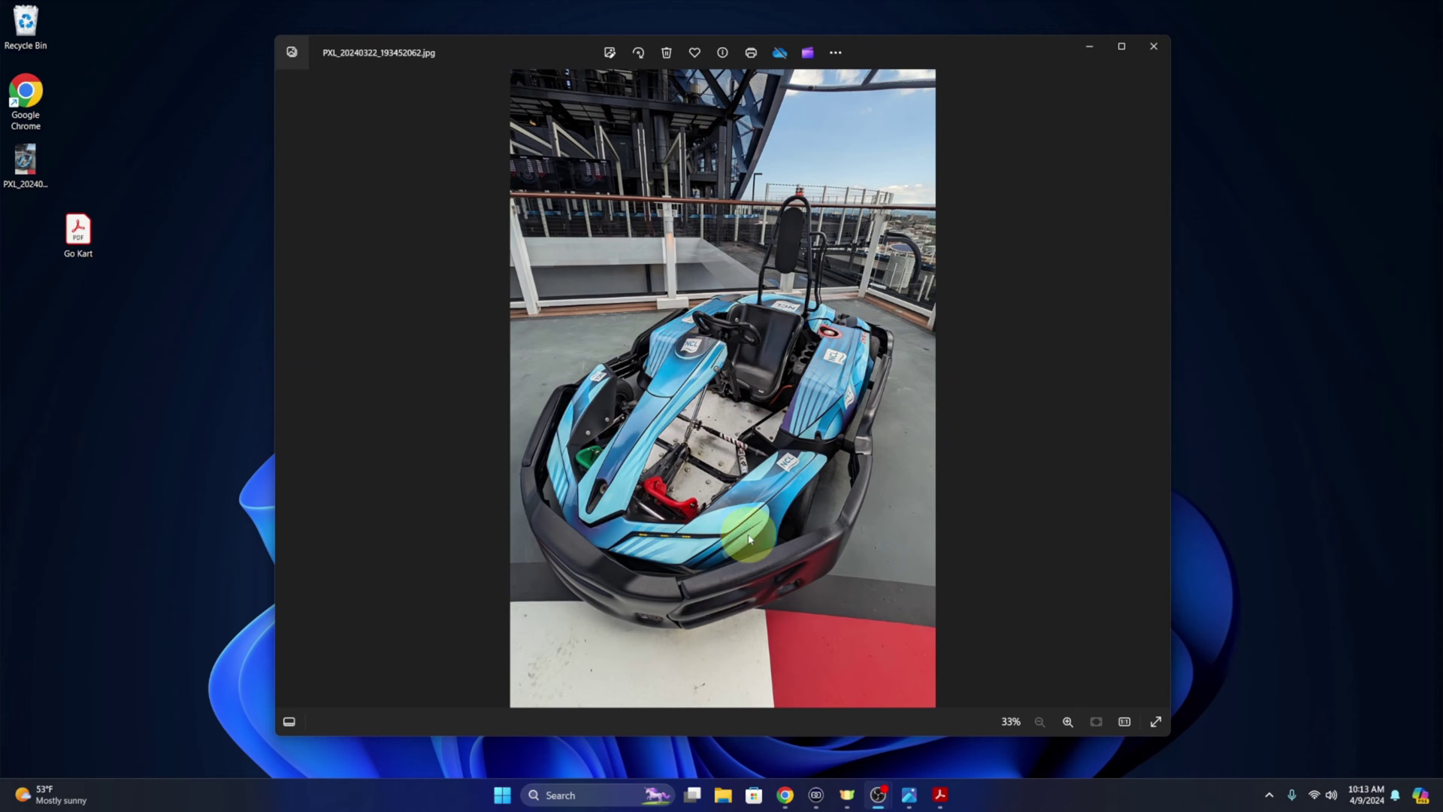
Preview the PXL go-kart photo from the desktop in Photos, close it, and launch Chrome.
{"action": "left_click", "coordinate": [944, 796]}
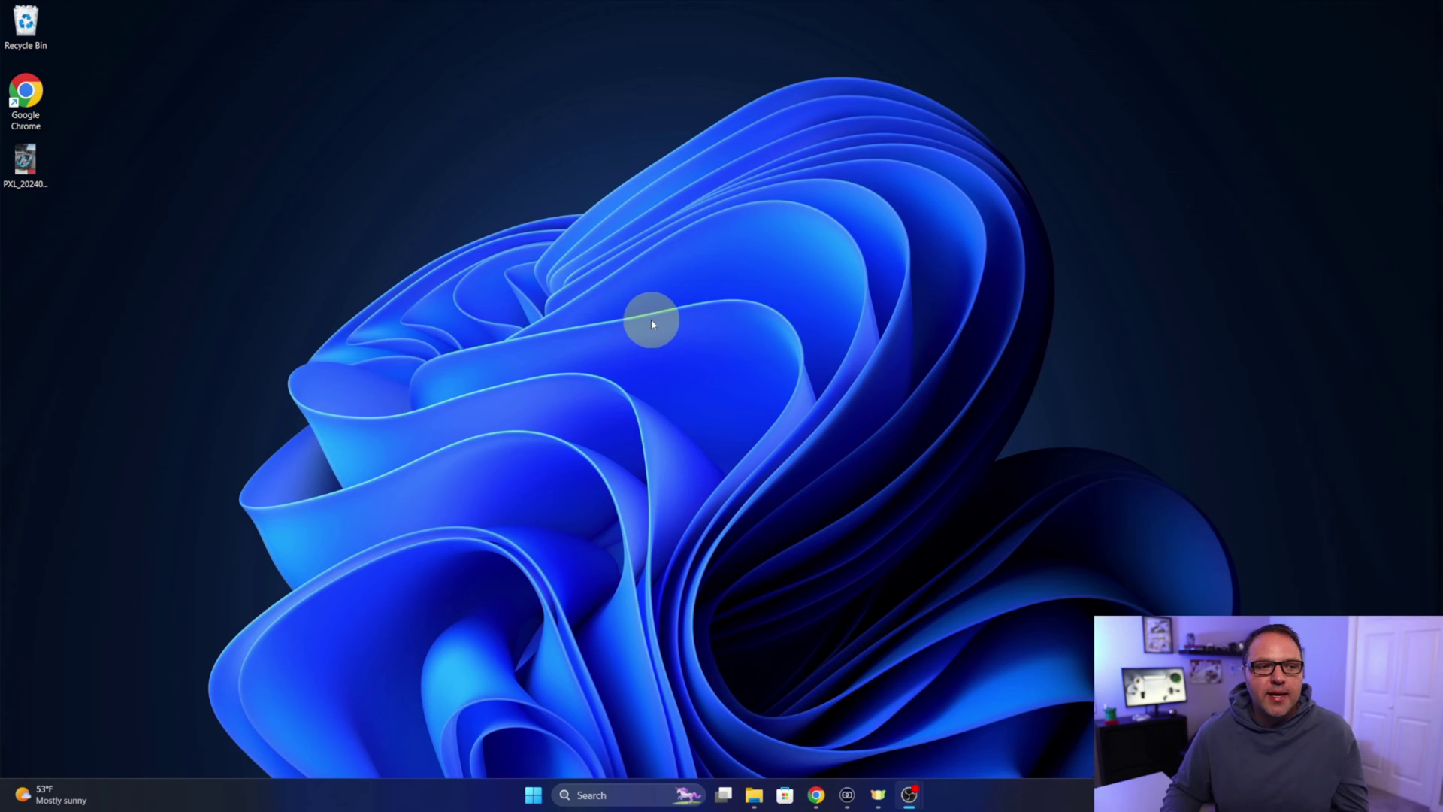
{"action": "double_click", "coordinate": [33, 163]}
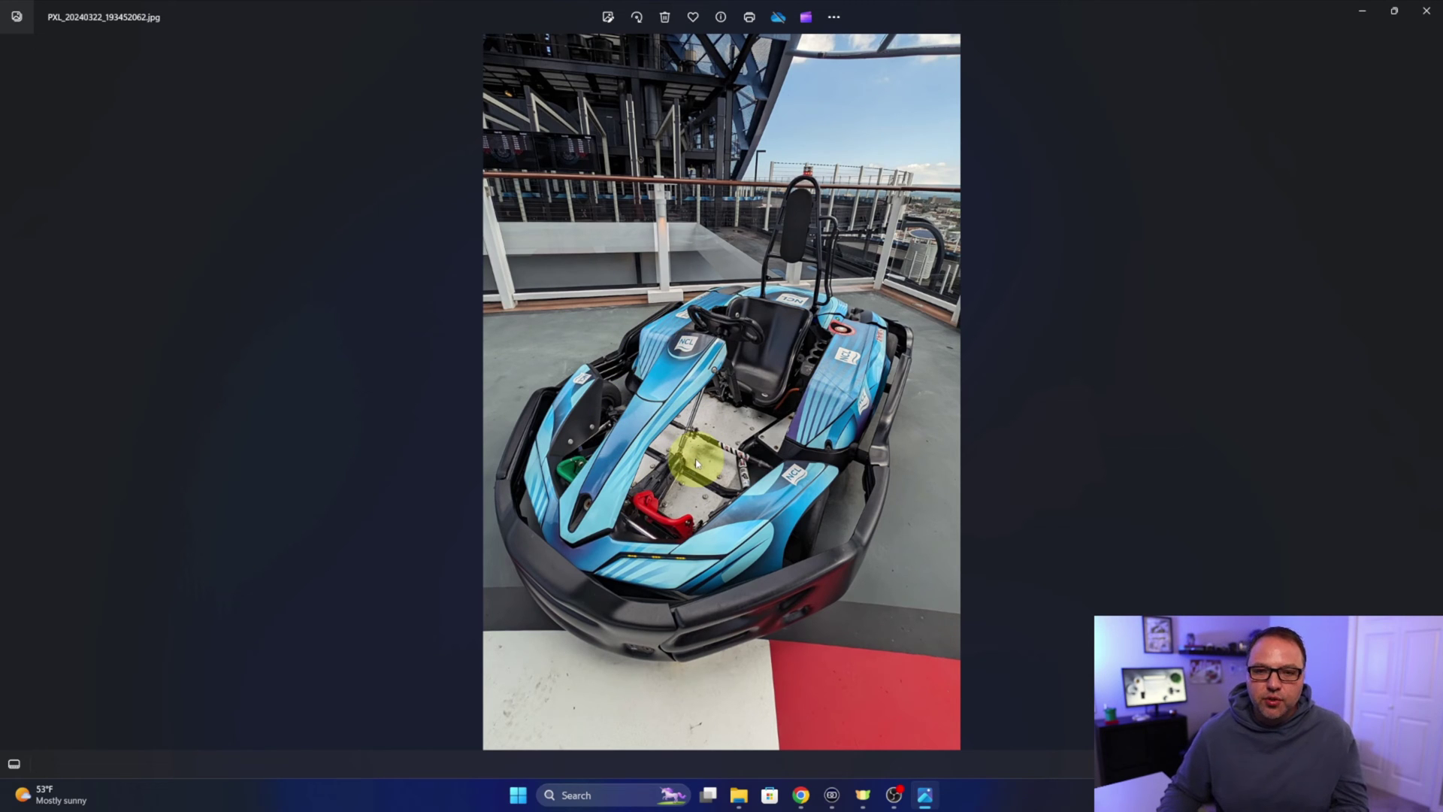
{"action": "left_click", "coordinate": [1423, 12]}
{"action": "left_click", "coordinate": [821, 801]}
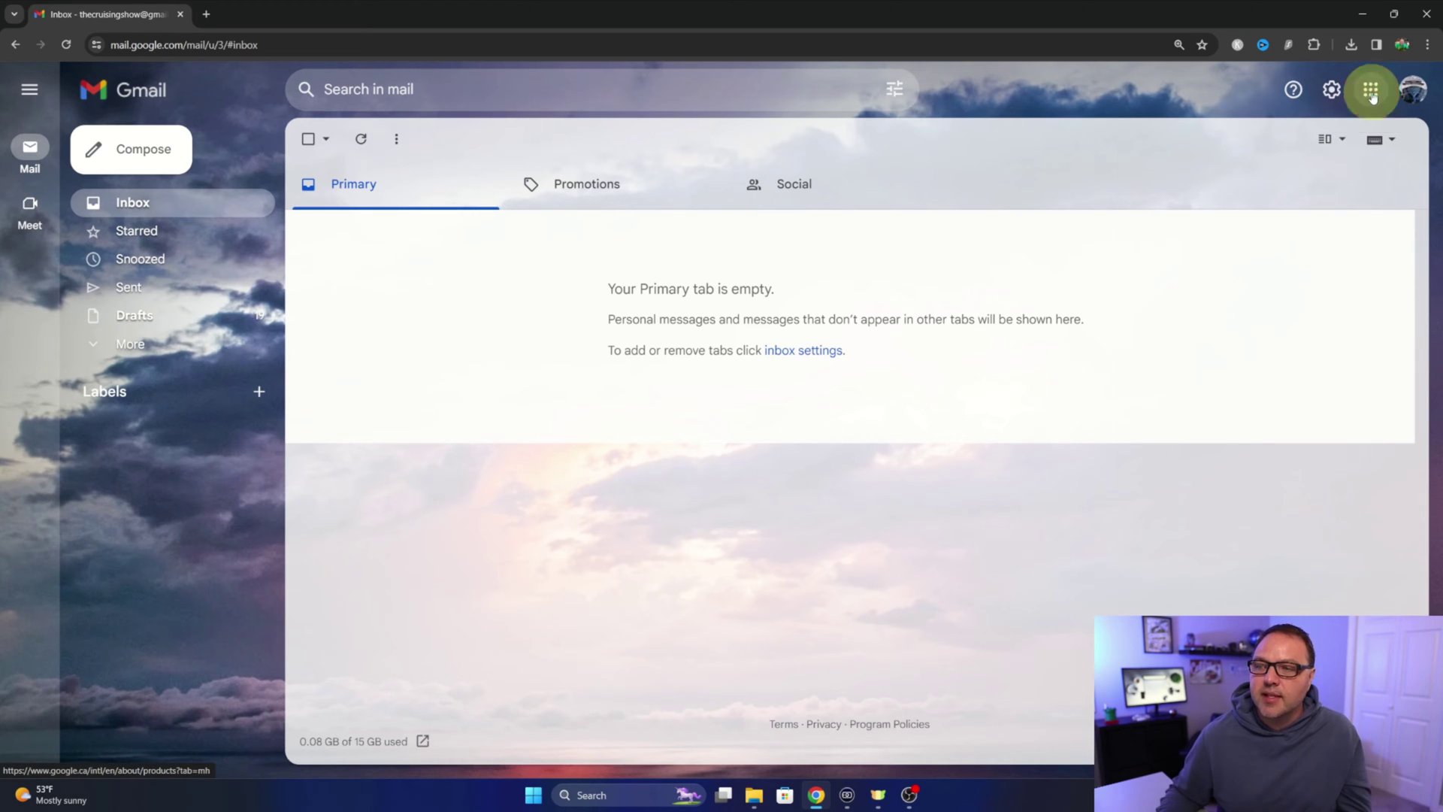
Open Google Drive in a new tab from Gmail's Google apps panel.
{"action": "left_click", "coordinate": [1371, 90]}
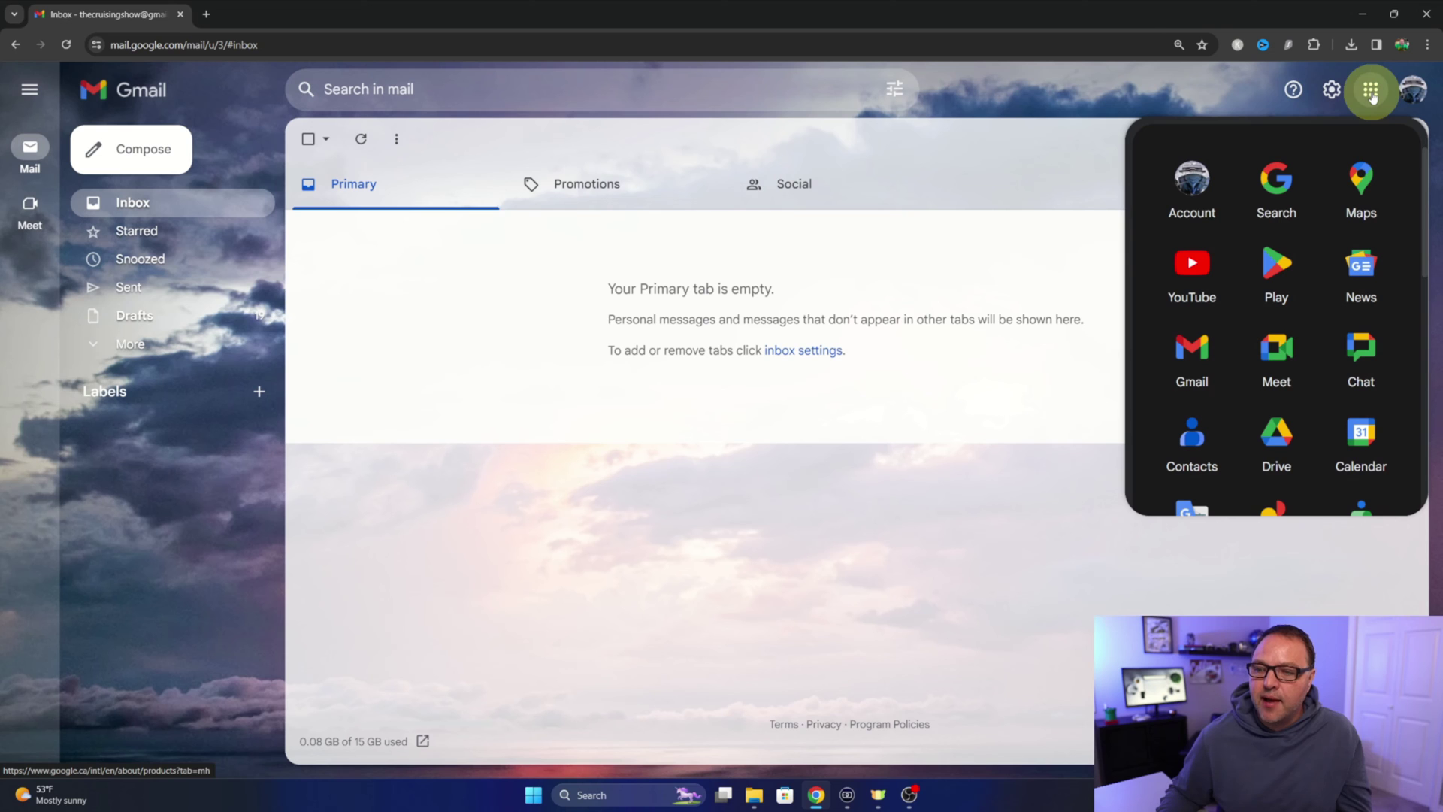
{"action": "left_click", "coordinate": [1280, 437]}
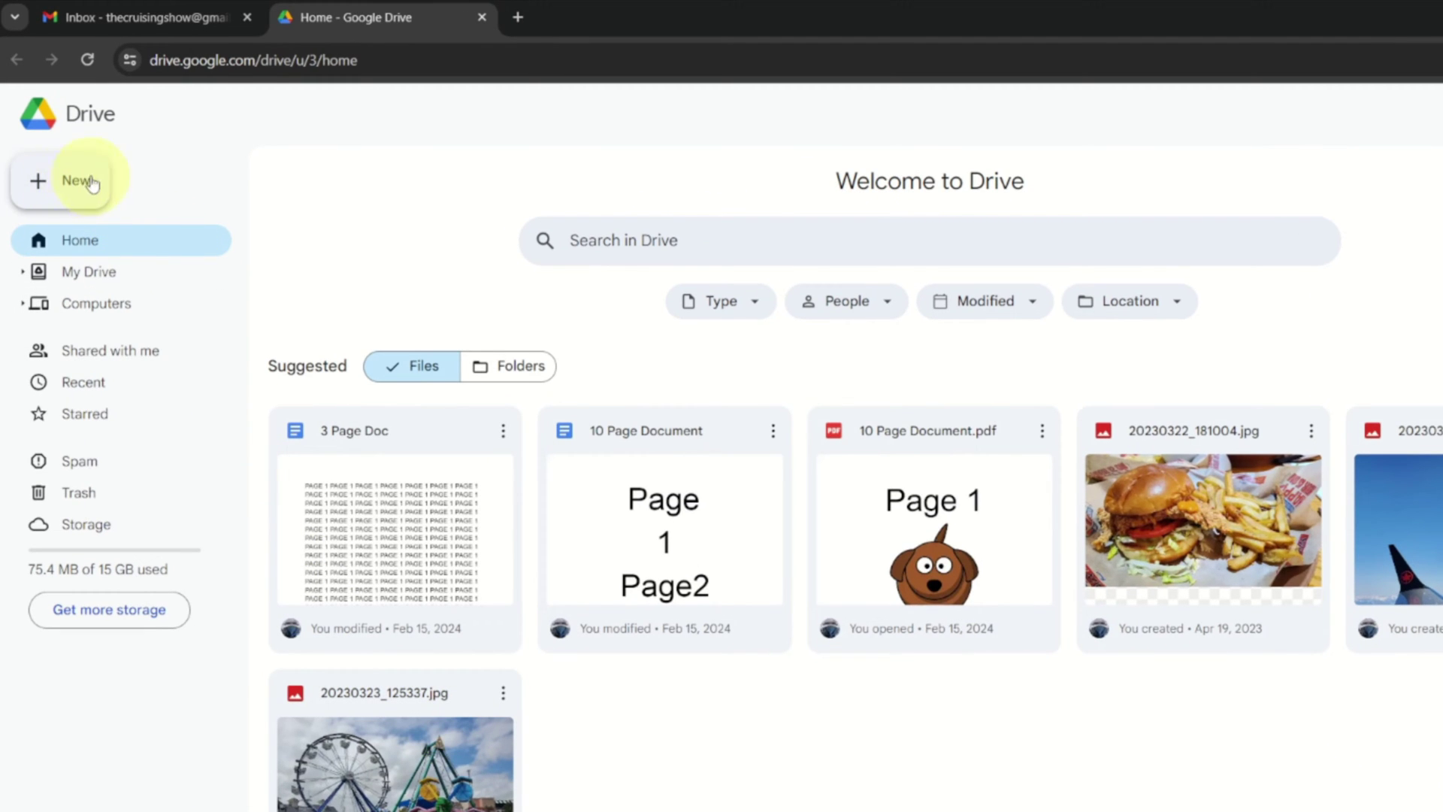
Use Drive's New menu to start a blank Google Docs document.
{"action": "left_click", "coordinate": [72, 193]}
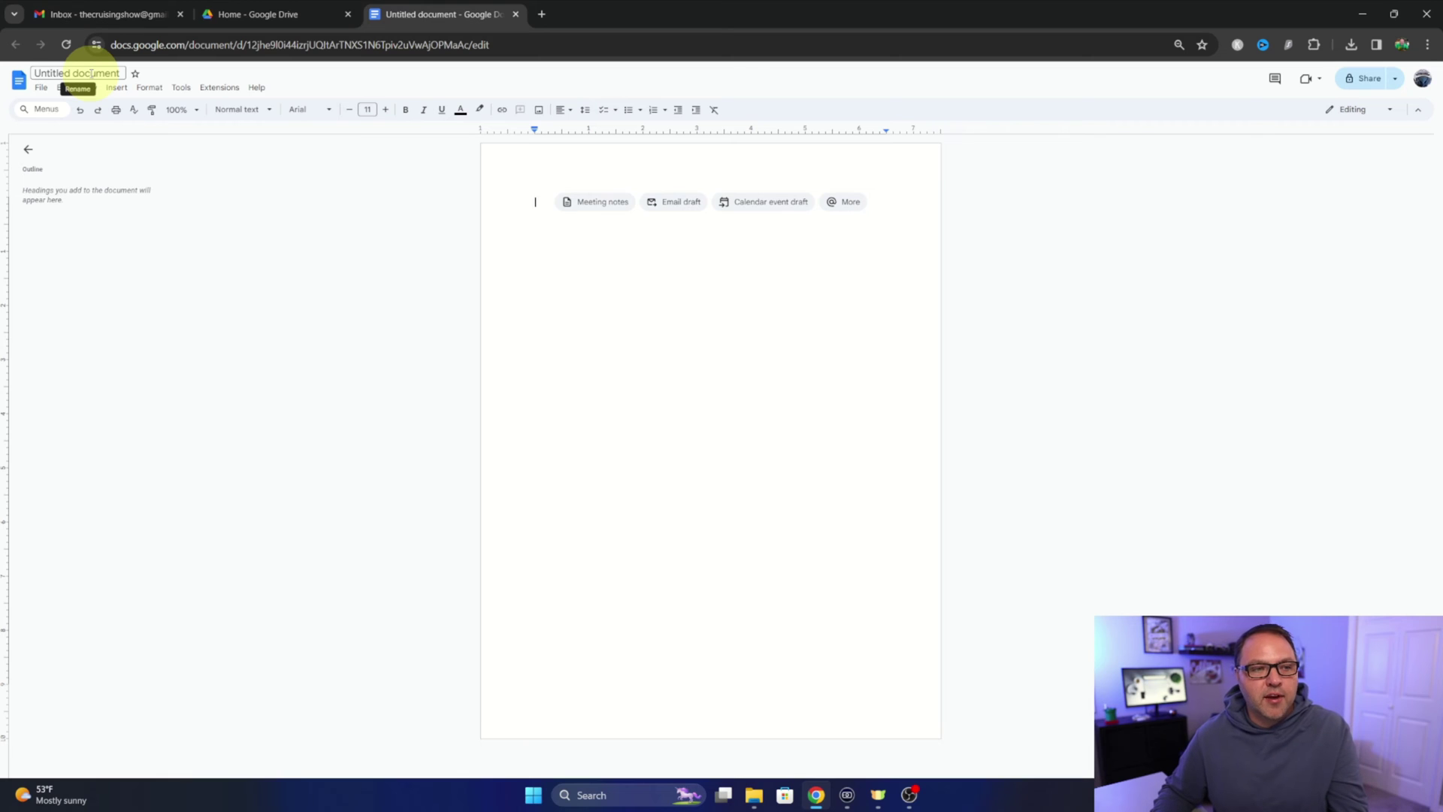
Title the untitled document 'Go Kart' and shrink the browser window to reveal the desktop.
{"action": "left_click", "coordinate": [91, 73]}
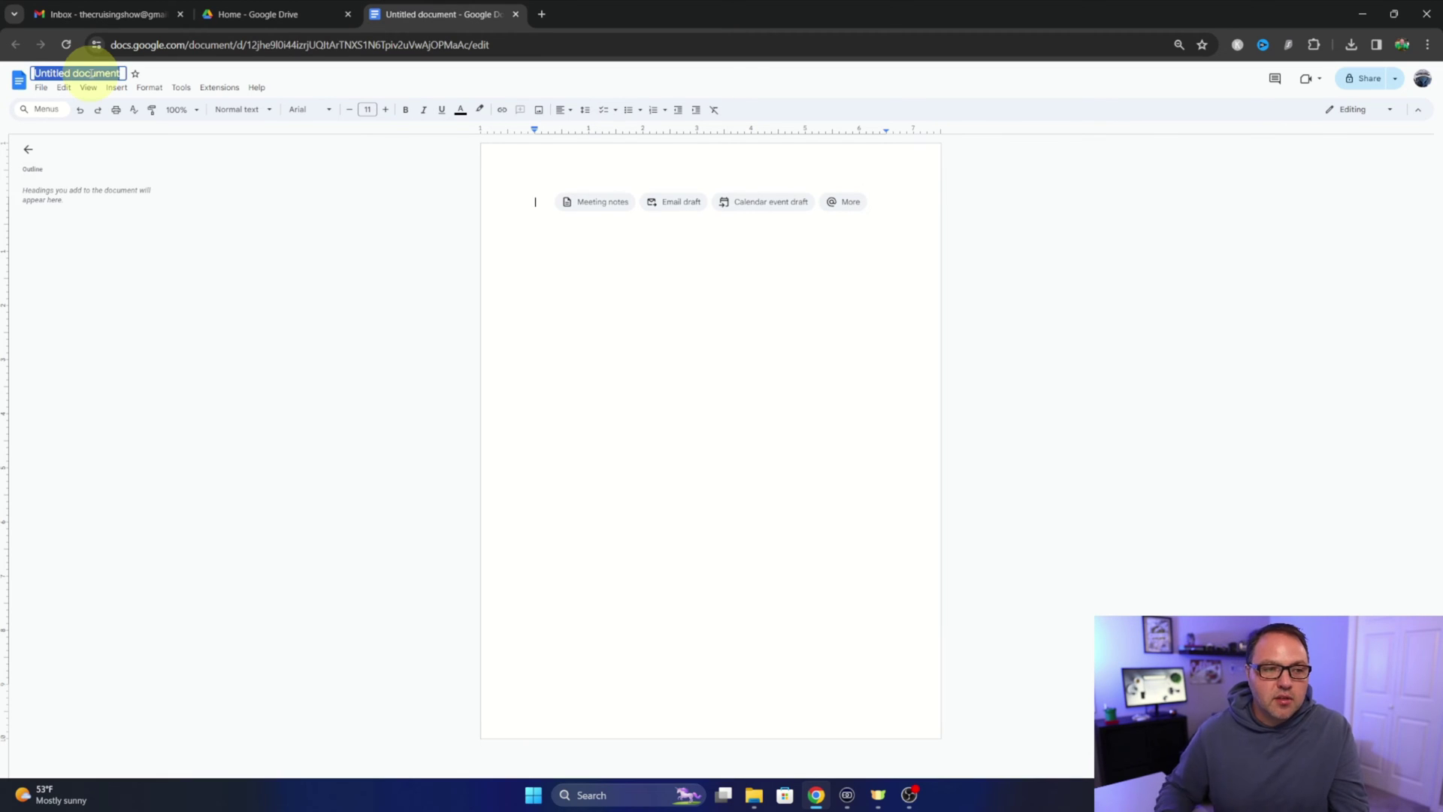
{"action": "type", "text": "Go Kart"}
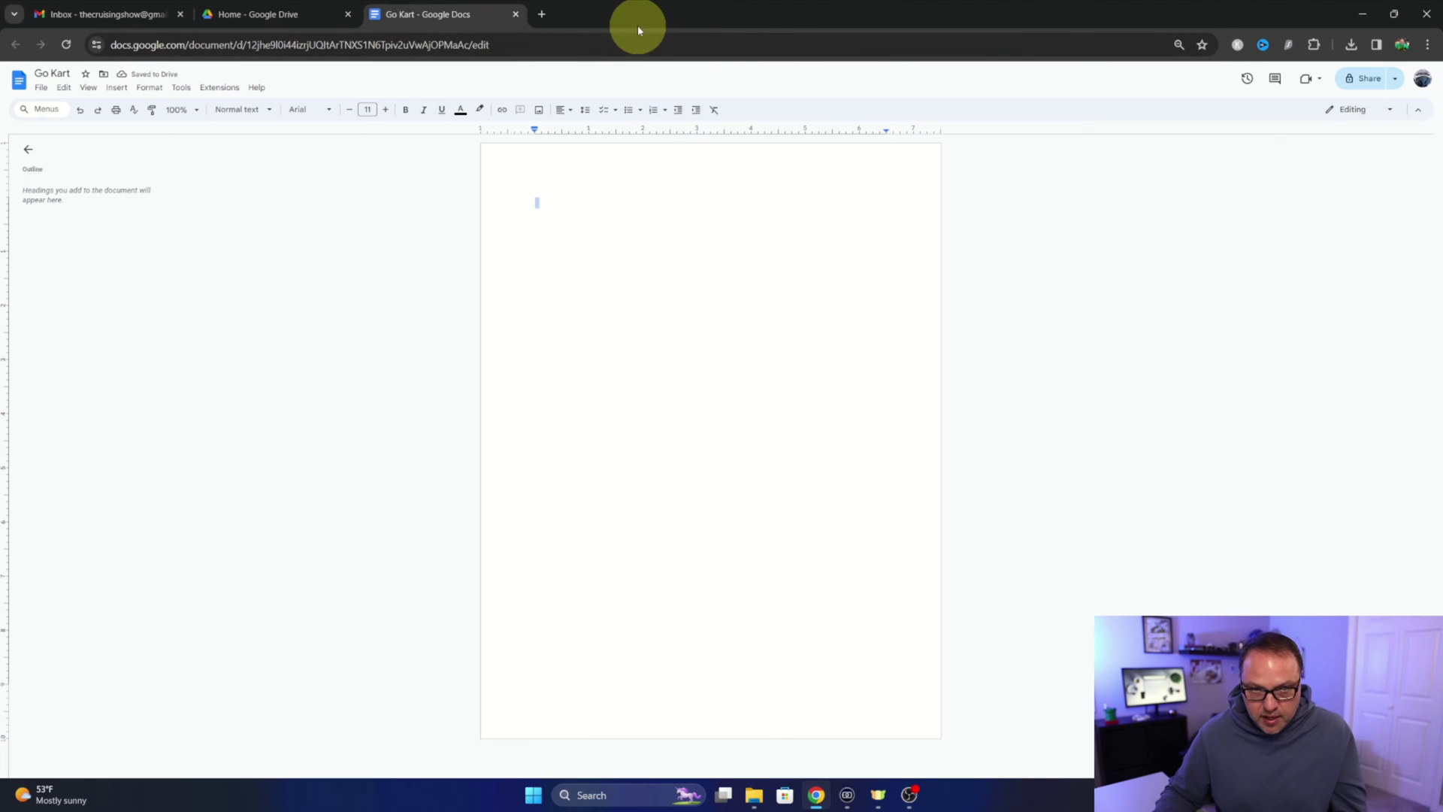
{"action": "left_click_drag", "start_coordinate": [638, 30], "coordinate": [715, 48]}
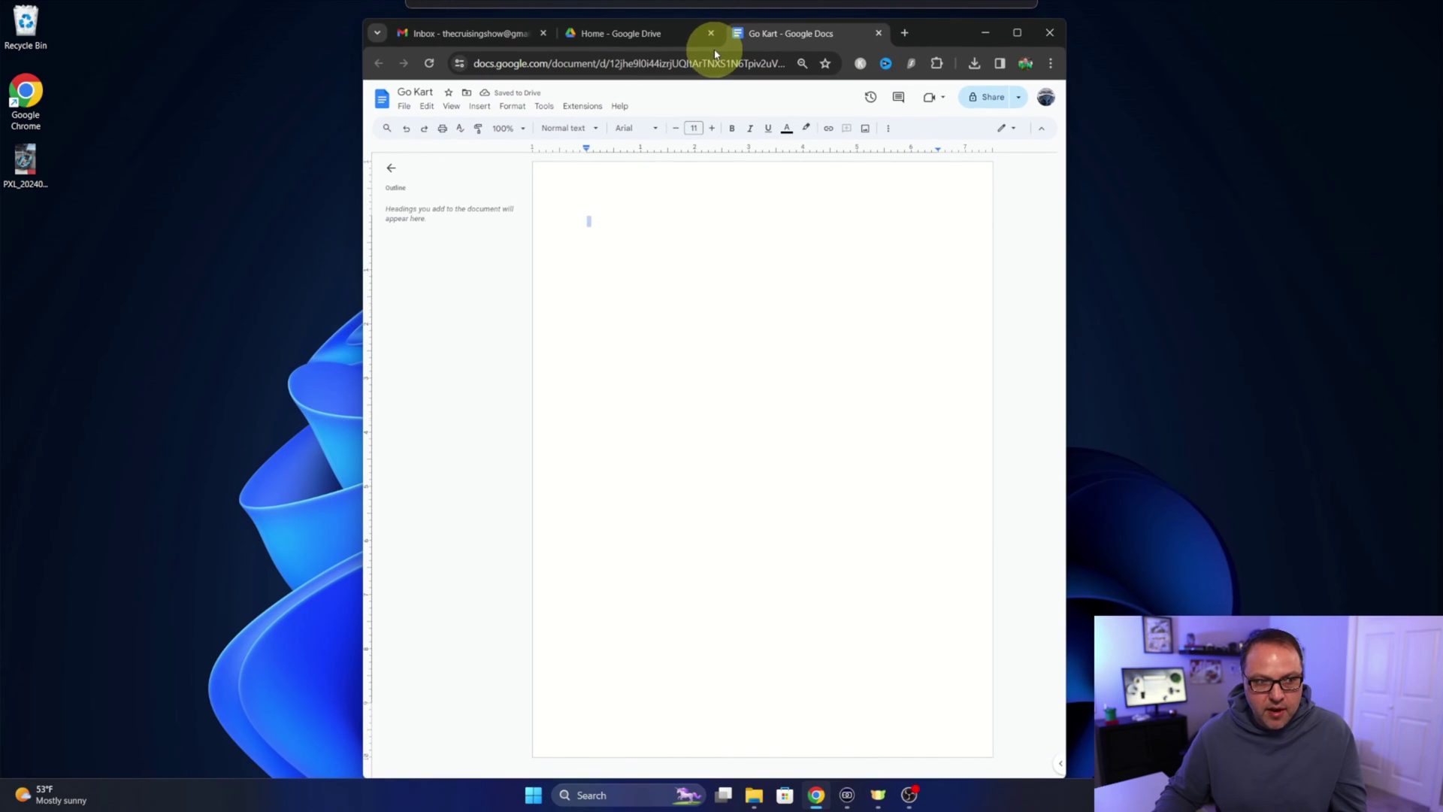
{"action": "left_click", "coordinate": [28, 167]}
{"action": "left_click_drag", "start_coordinate": [27, 167], "coordinate": [729, 365]}
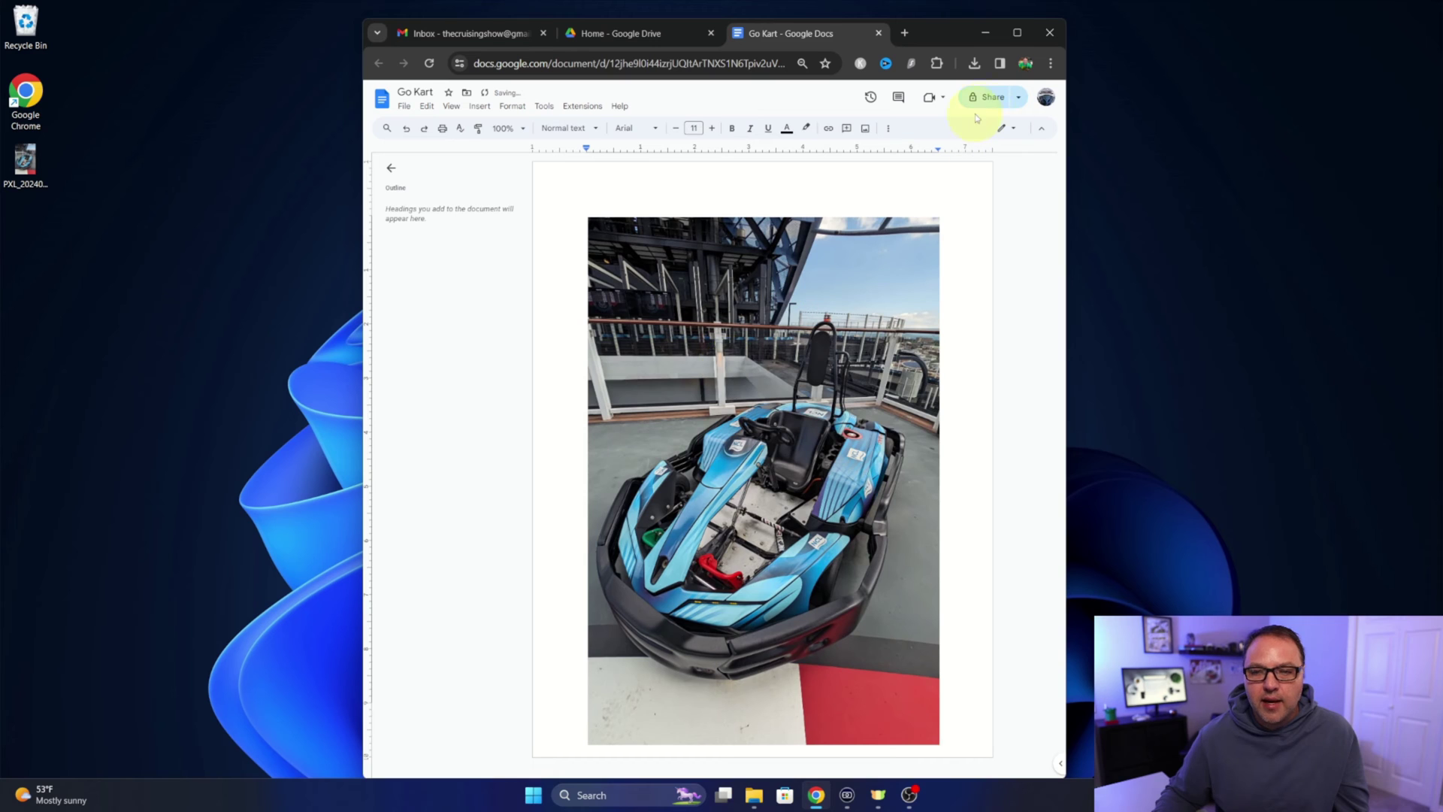
{"action": "left_click", "coordinate": [1017, 32]}
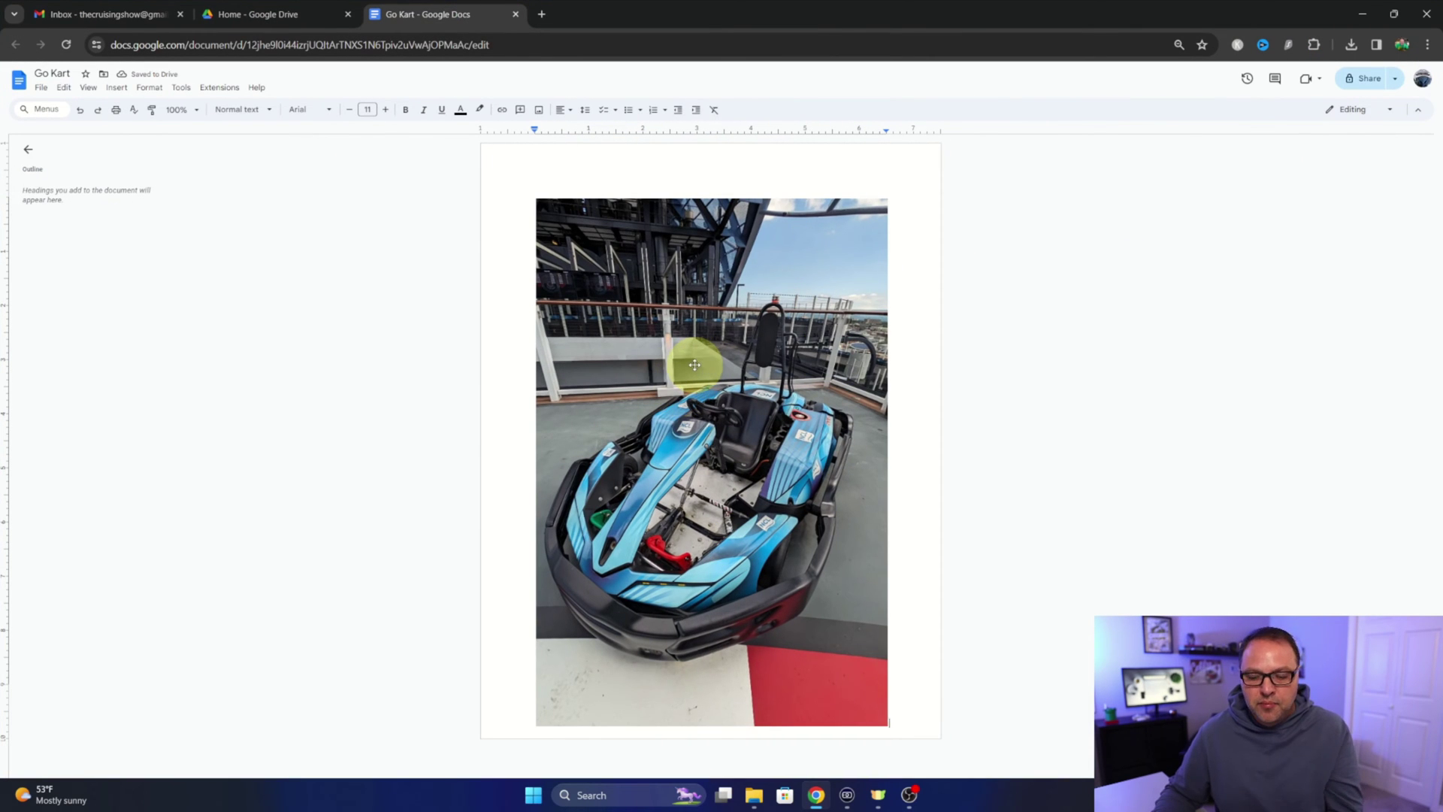
{"action": "left_click", "coordinate": [694, 365]}
{"action": "key", "text": "Delete"}
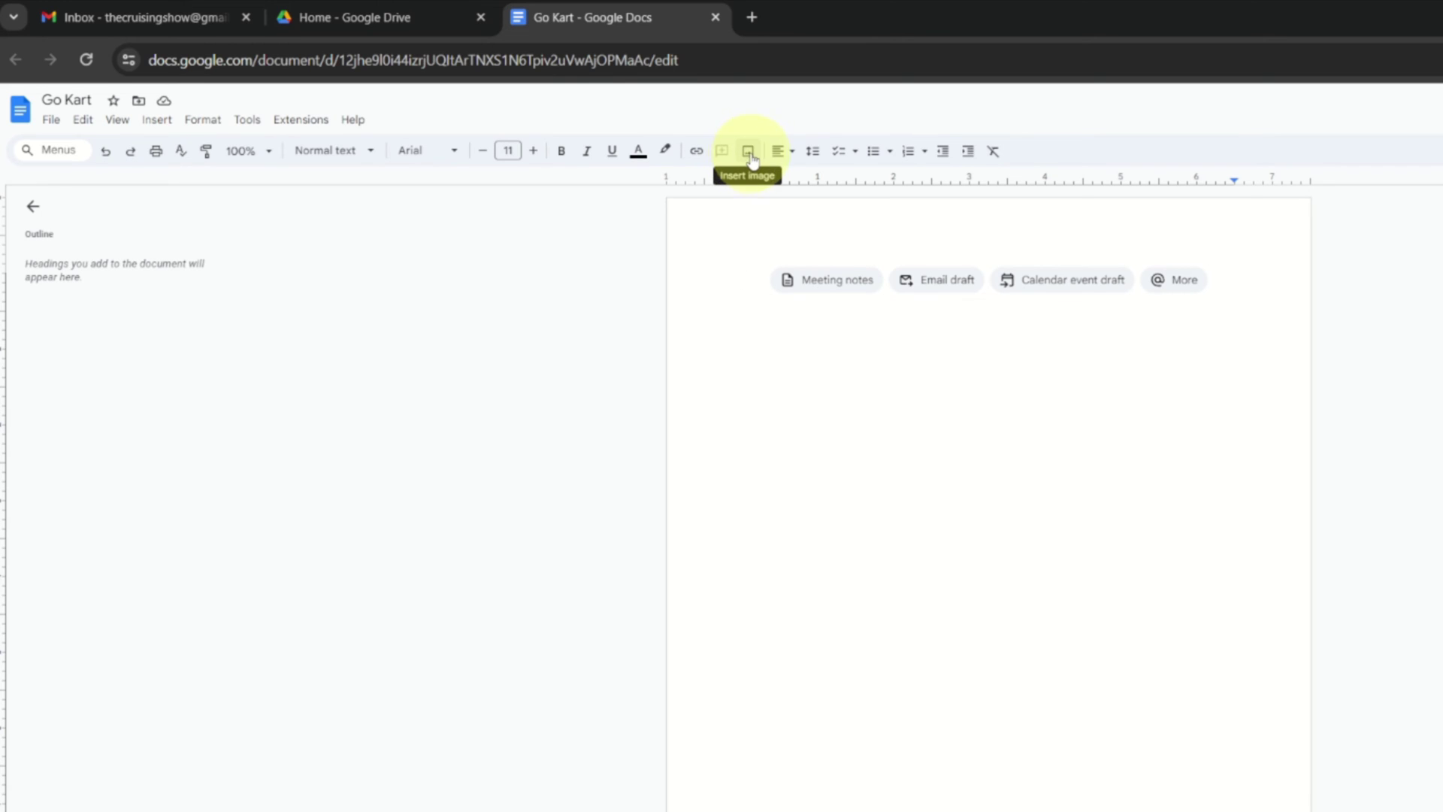
Upload the desktop photo PXL_20240322_193452062 into the Go Kart document.
{"action": "left_click", "coordinate": [750, 152]}
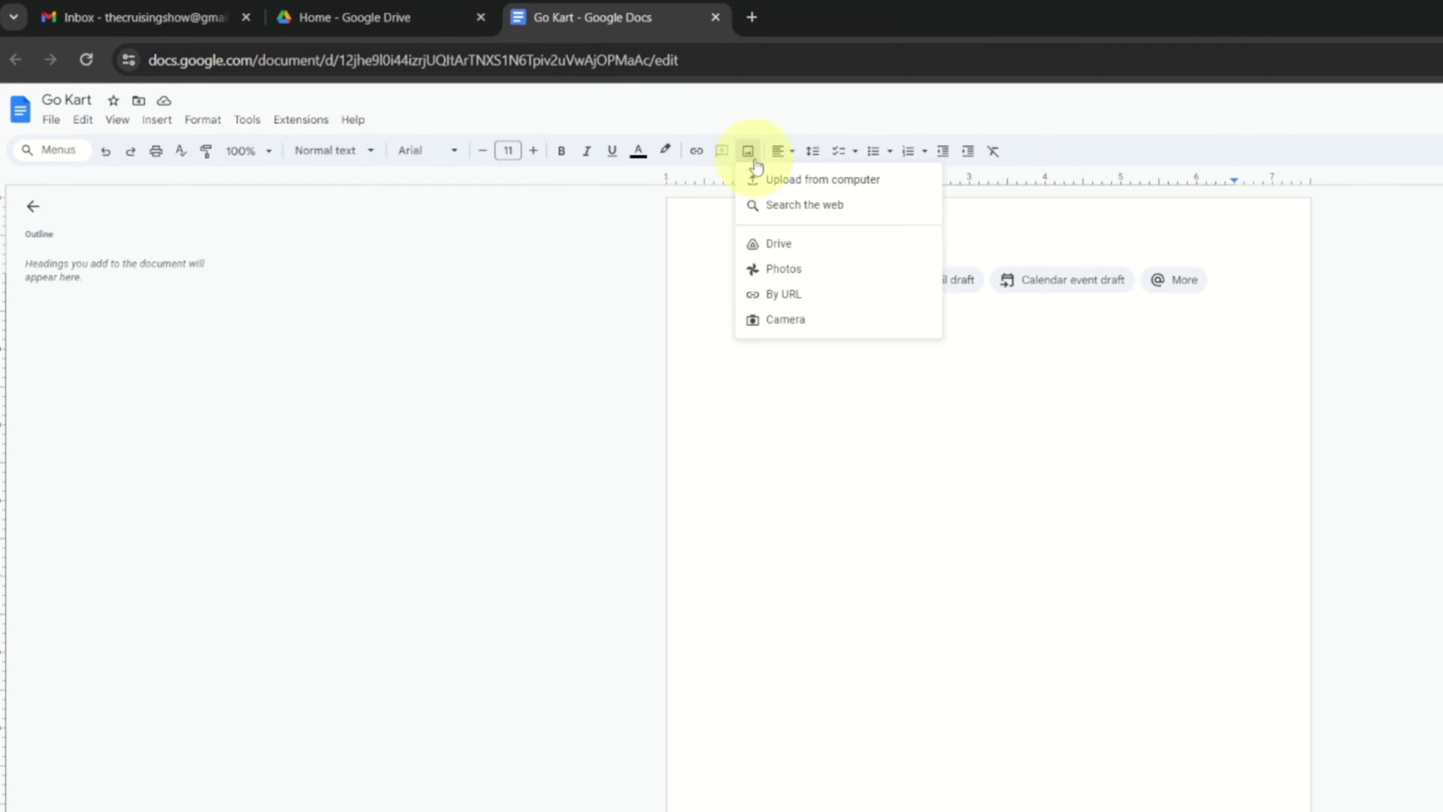
{"action": "left_click", "coordinate": [816, 180]}
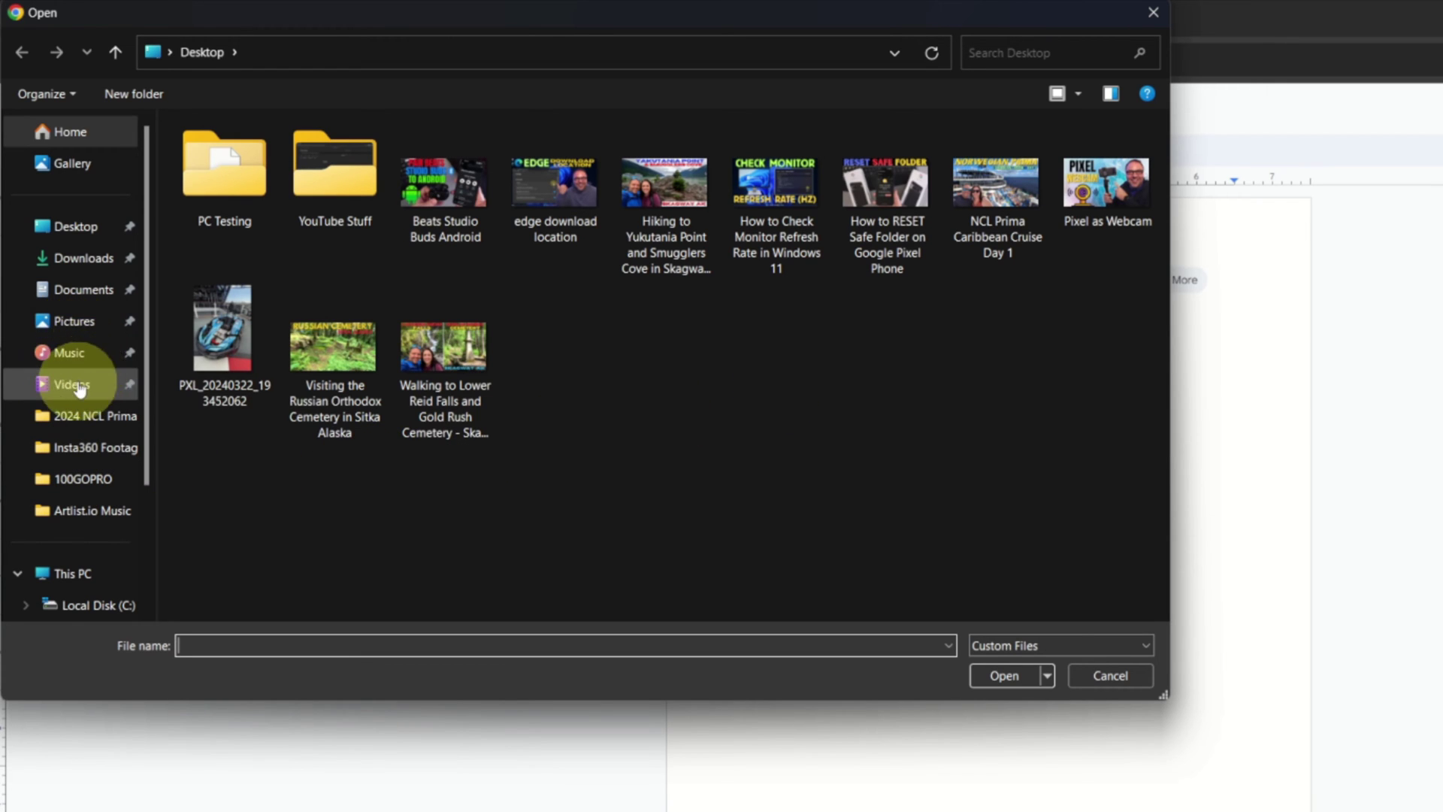
{"action": "left_click", "coordinate": [78, 229]}
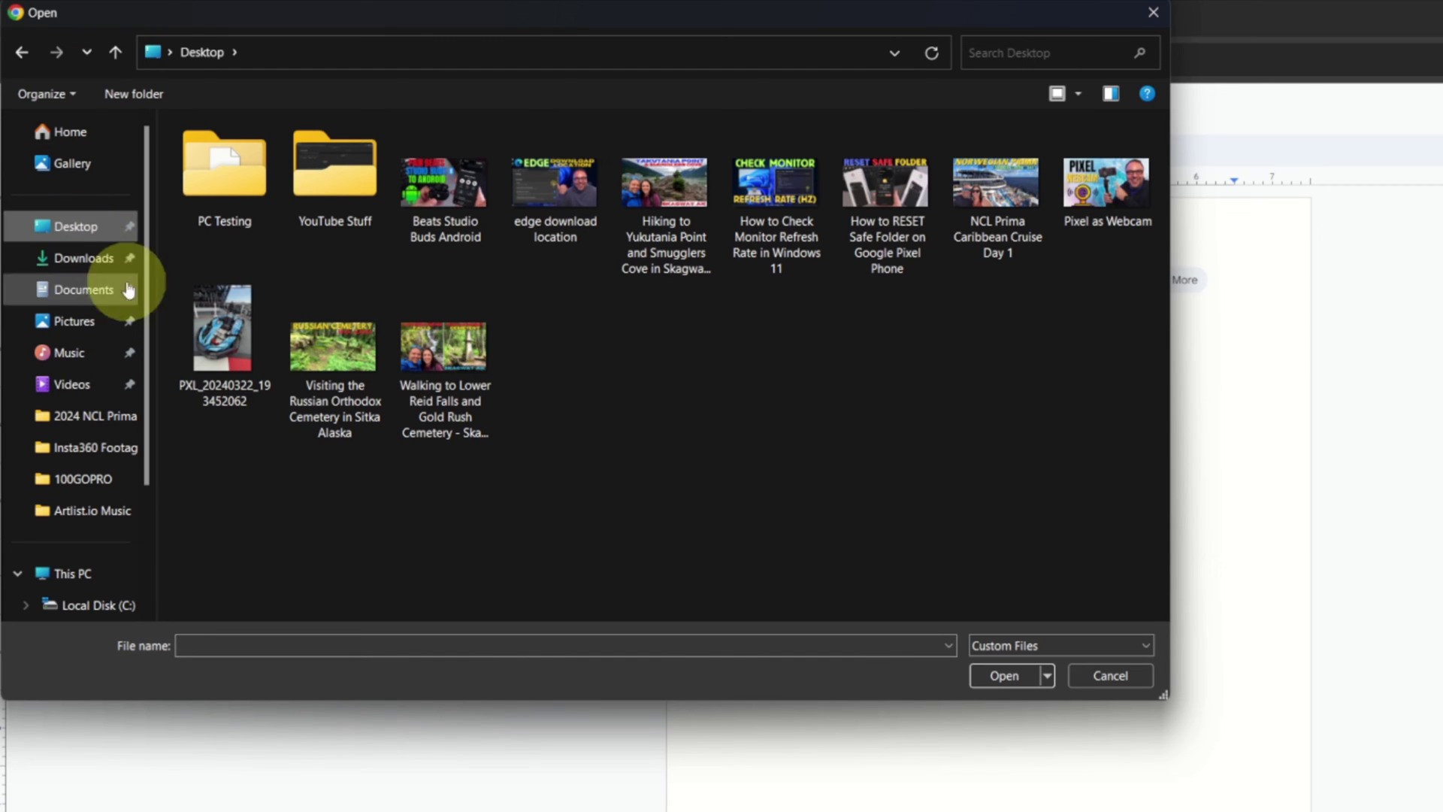
{"action": "left_click", "coordinate": [222, 323]}
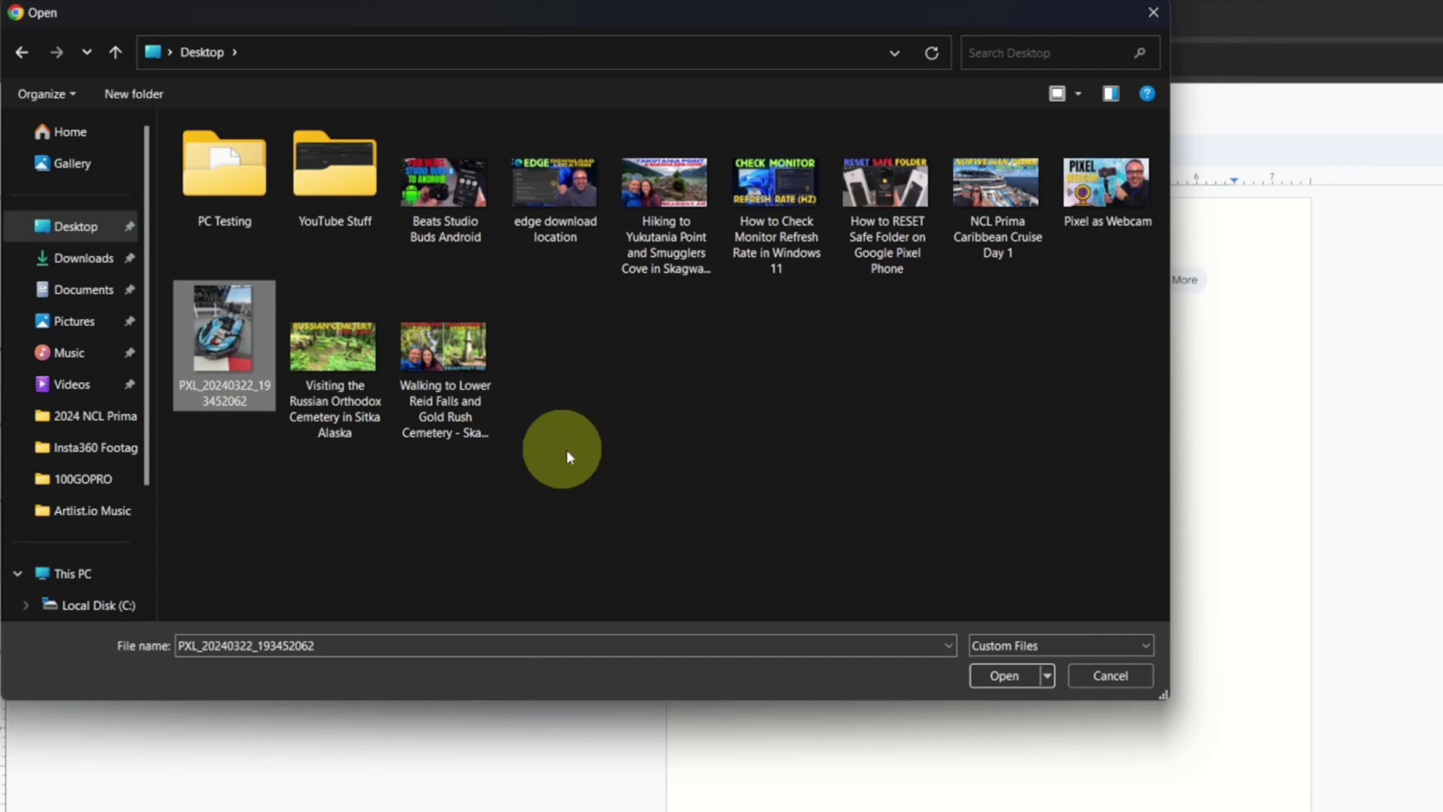
{"action": "left_click", "coordinate": [1003, 676]}
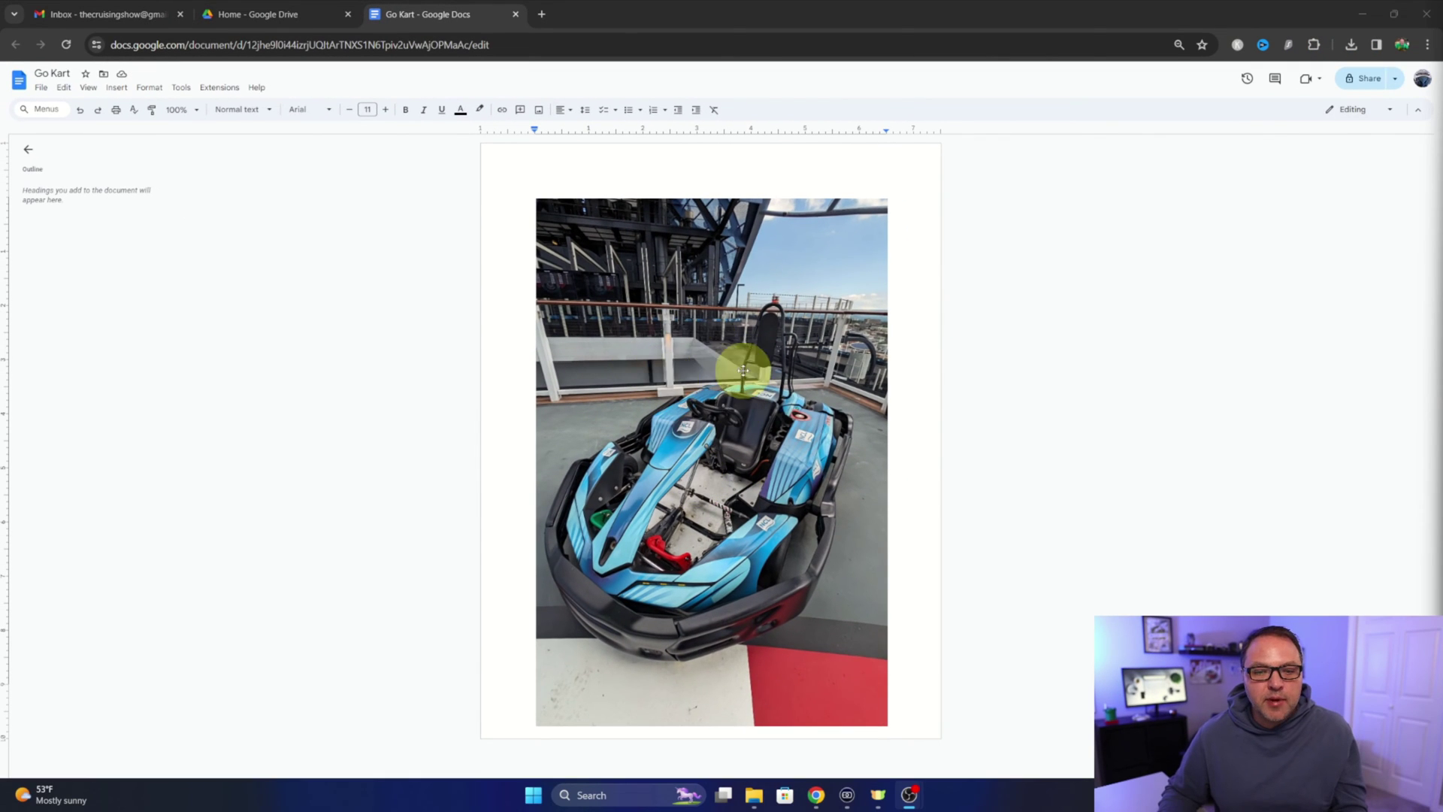
Shrink the go-kart photo and clear the caption text beneath it.
{"action": "left_click", "coordinate": [698, 334]}
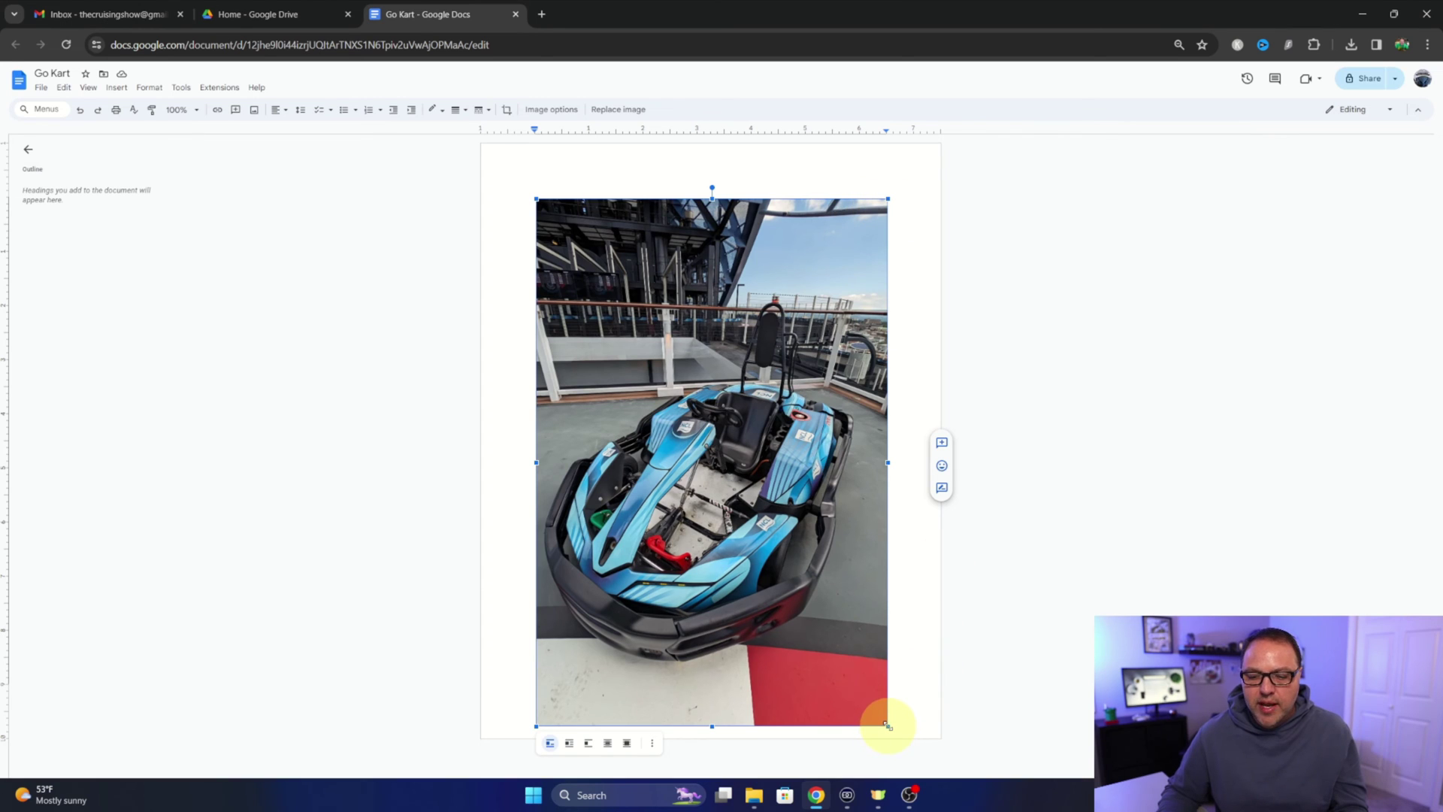
{"action": "left_click_drag", "start_coordinate": [888, 726], "coordinate": [733, 502]}
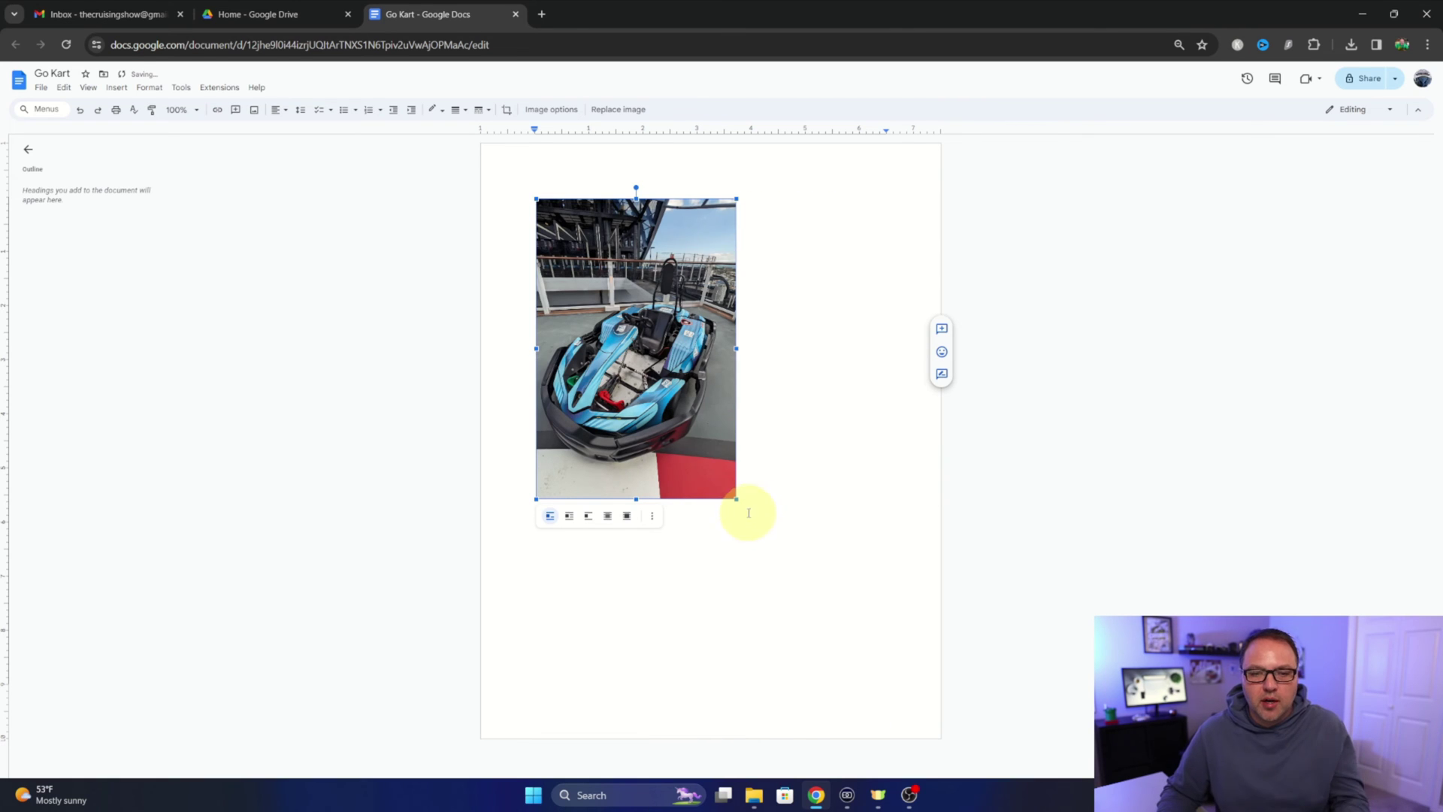
{"action": "left_click", "coordinate": [774, 466]}
{"action": "key", "text": "Return"}
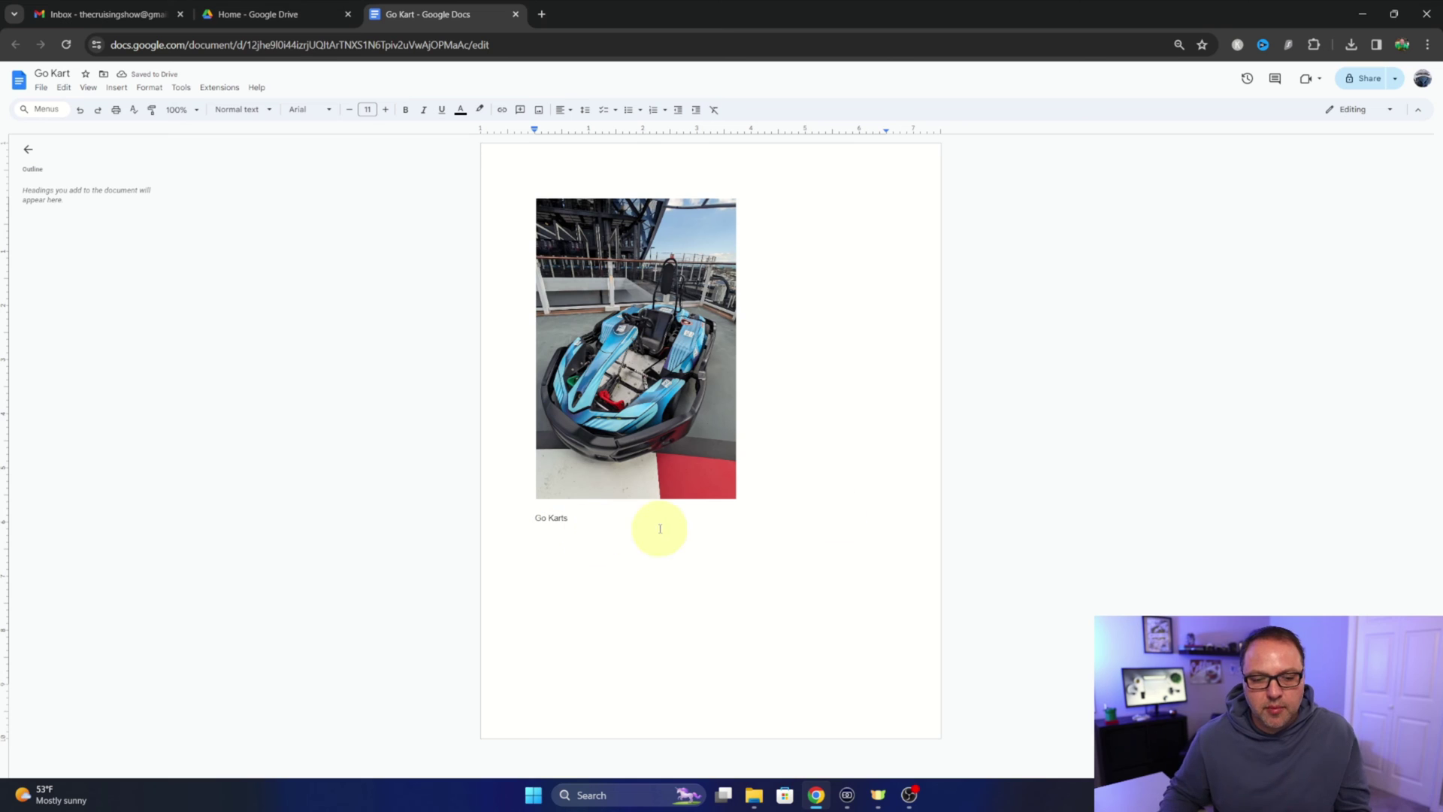
{"action": "key", "text": "BackSpace"}
{"action": "key", "text": "BackSpace"}
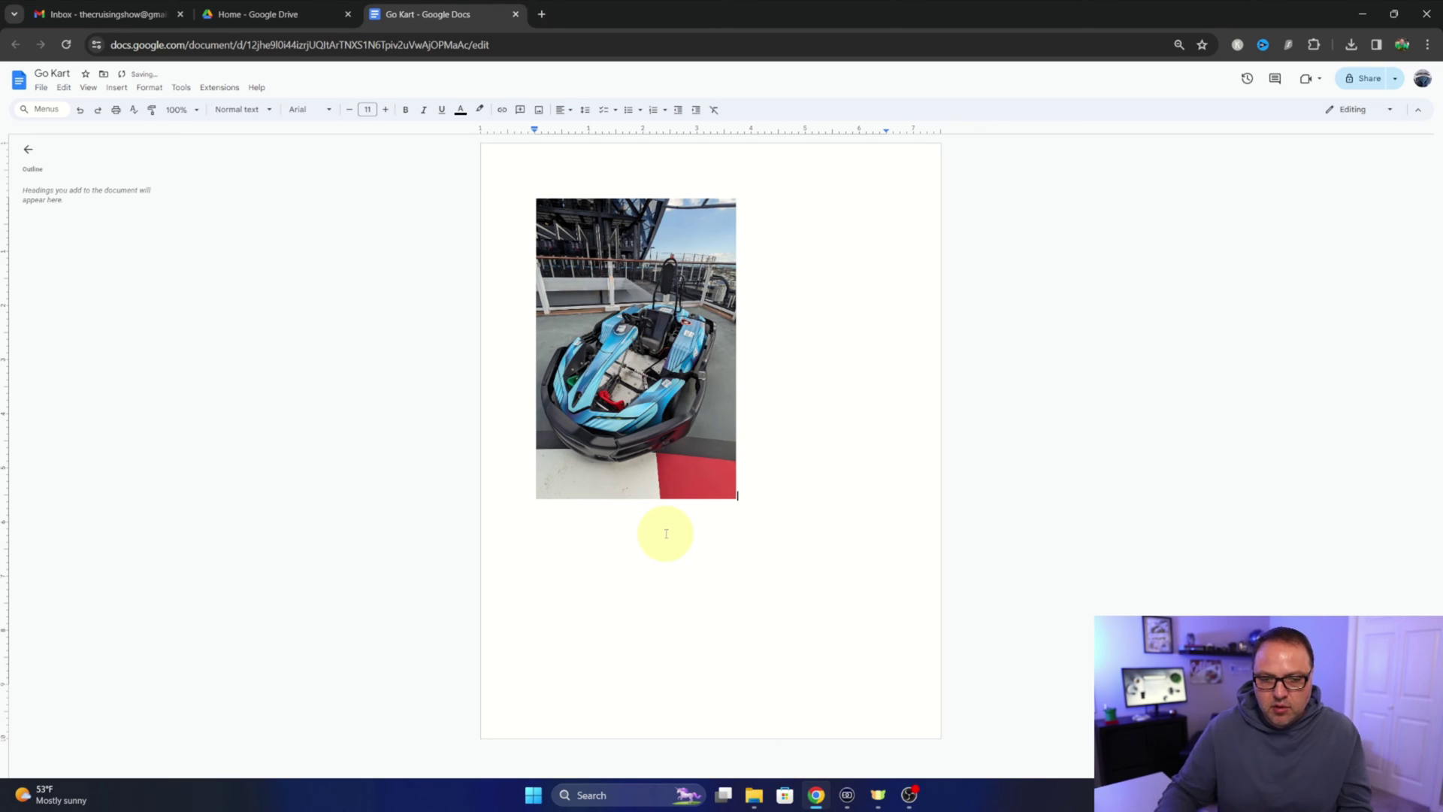
Enlarge the photo again until it nearly fills the page width.
{"action": "left_click", "coordinate": [619, 411]}
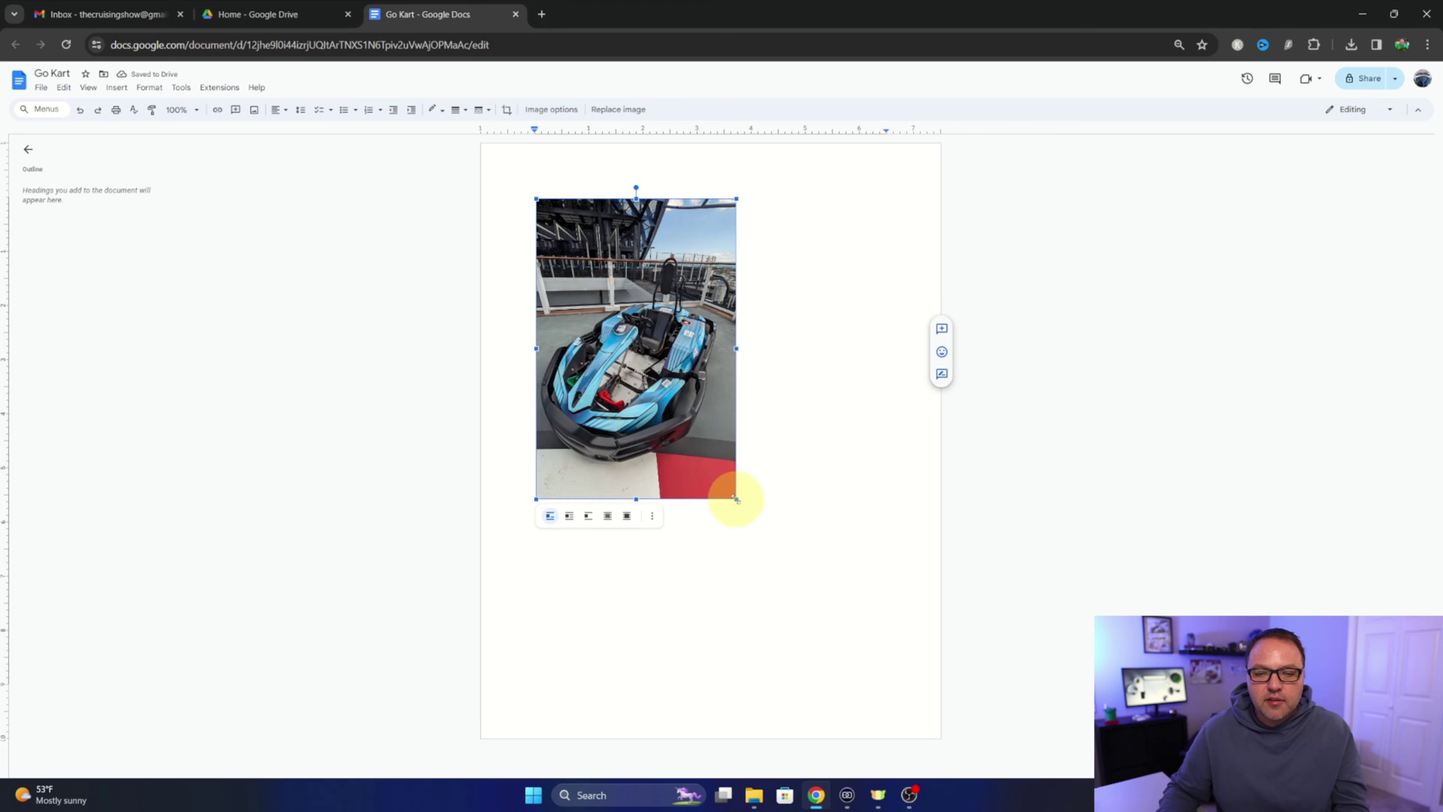
{"action": "left_click_drag", "start_coordinate": [736, 499], "coordinate": [872, 642]}
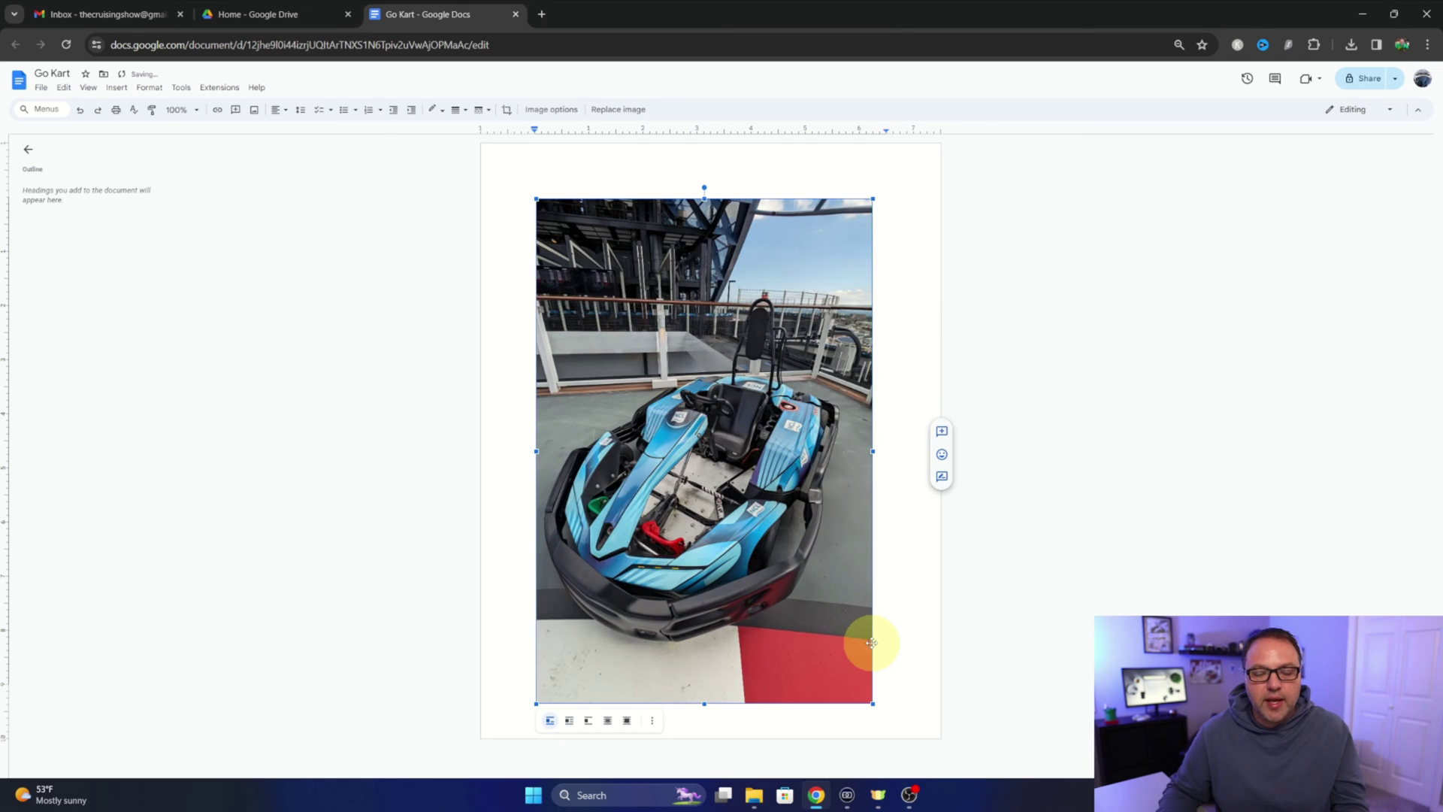
{"action": "left_click", "coordinate": [1121, 317]}
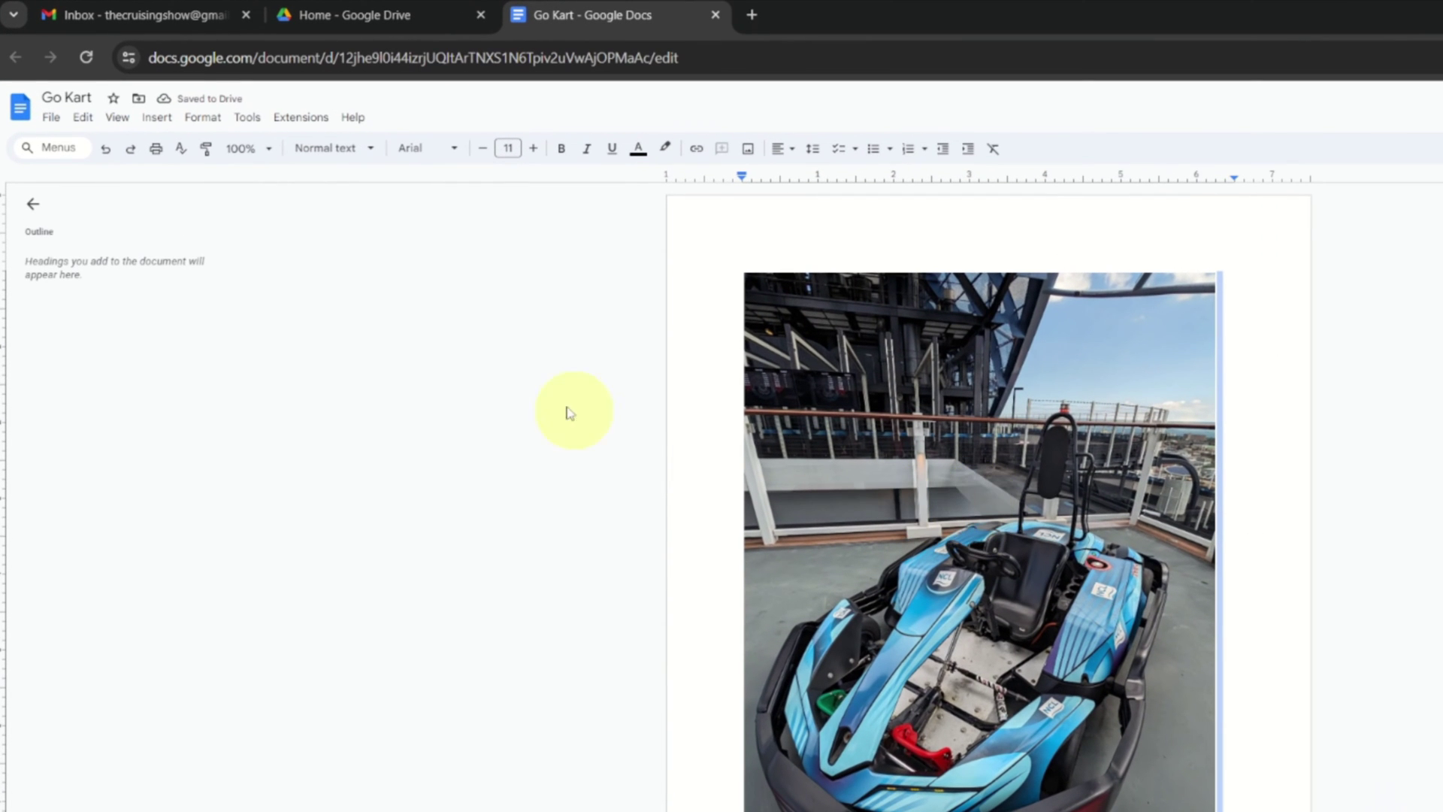
Download the Go Kart document as Go Kart.pdf in PDF Document (.pdf) format.
{"action": "left_click", "coordinate": [57, 124]}
{"action": "mouse_move", "coordinate": [136, 292]}
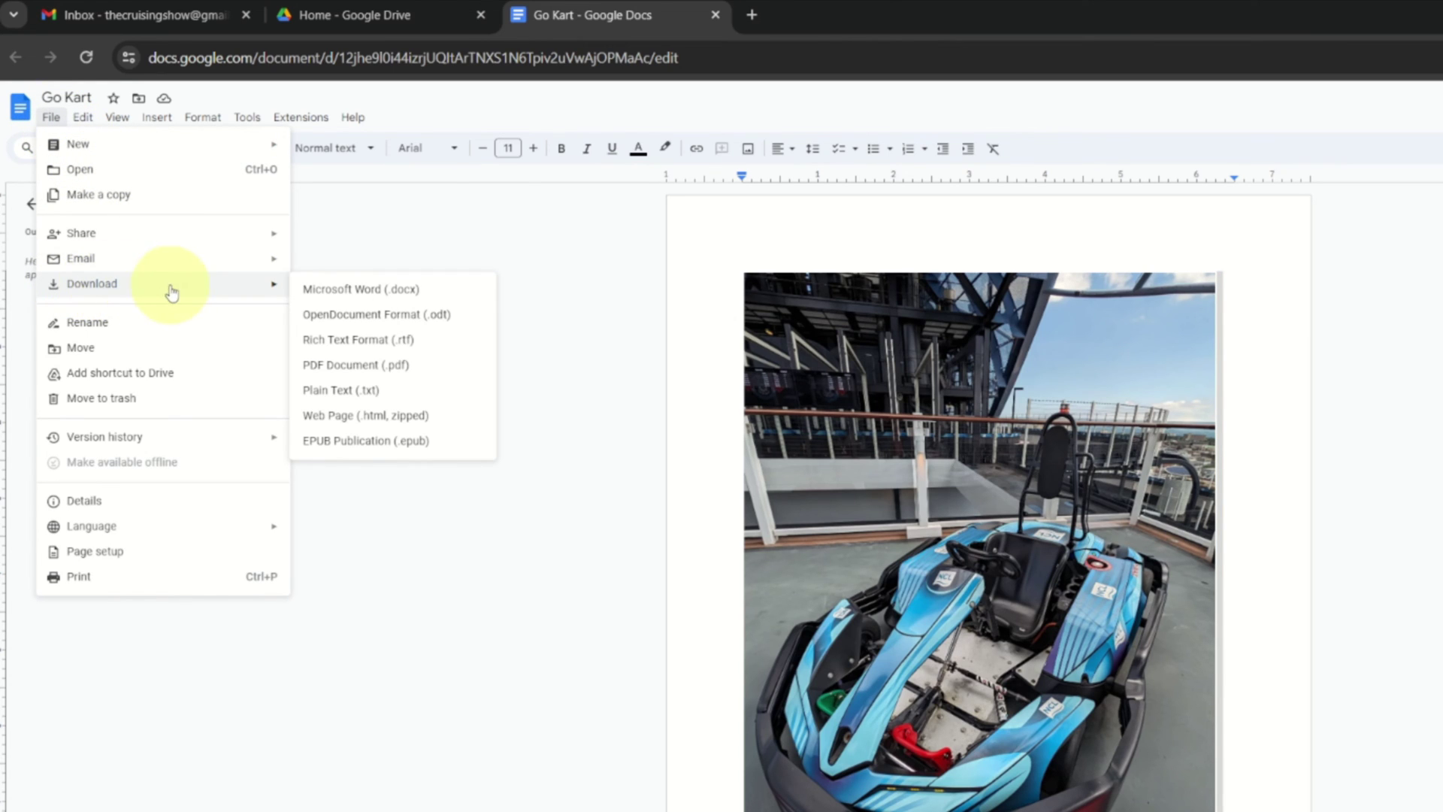
{"action": "left_click", "coordinate": [345, 374]}
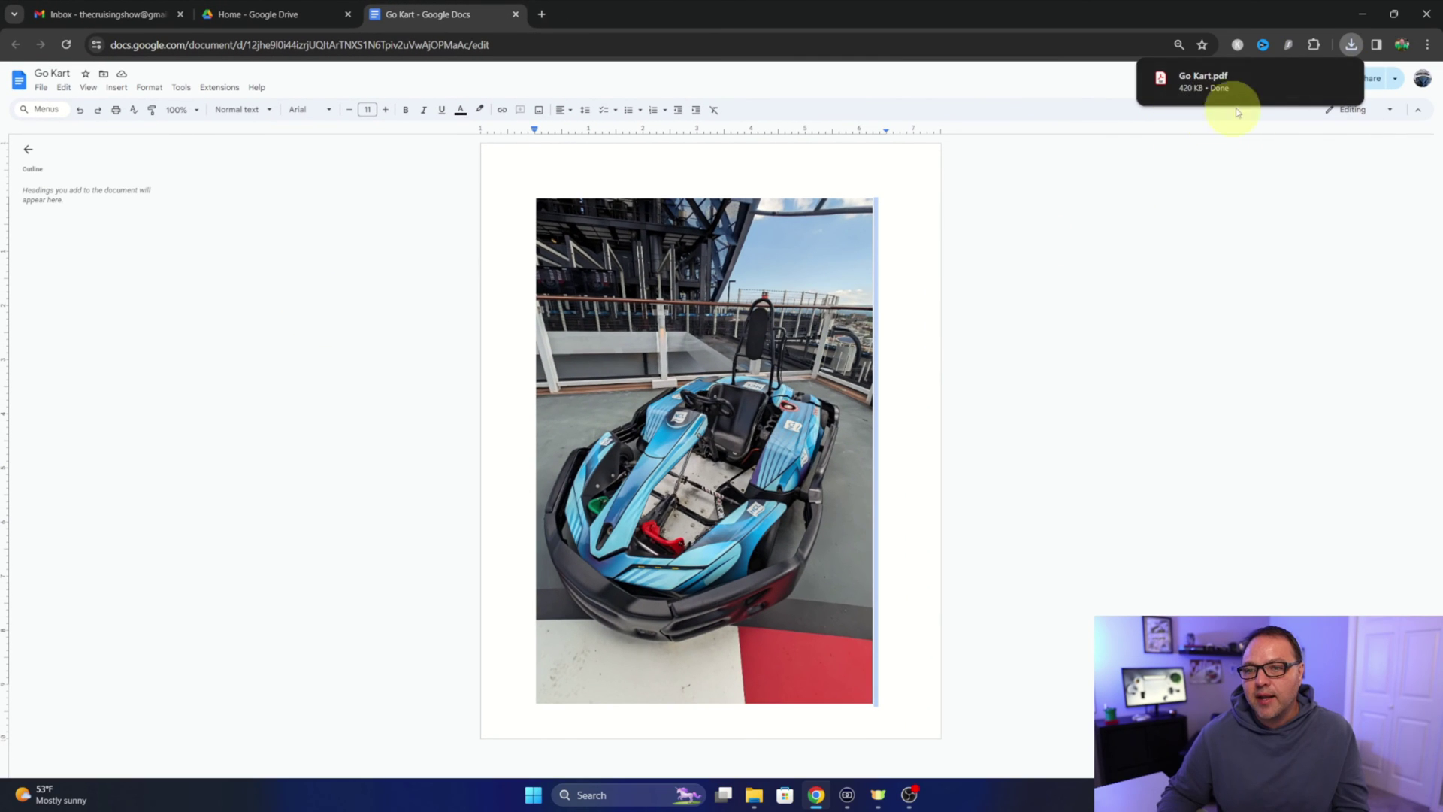
Show Chrome's Downloads page listing Go Kart.pdf, then restore Chrome to a smaller window.
{"action": "mouse_move", "coordinate": [1210, 89]}
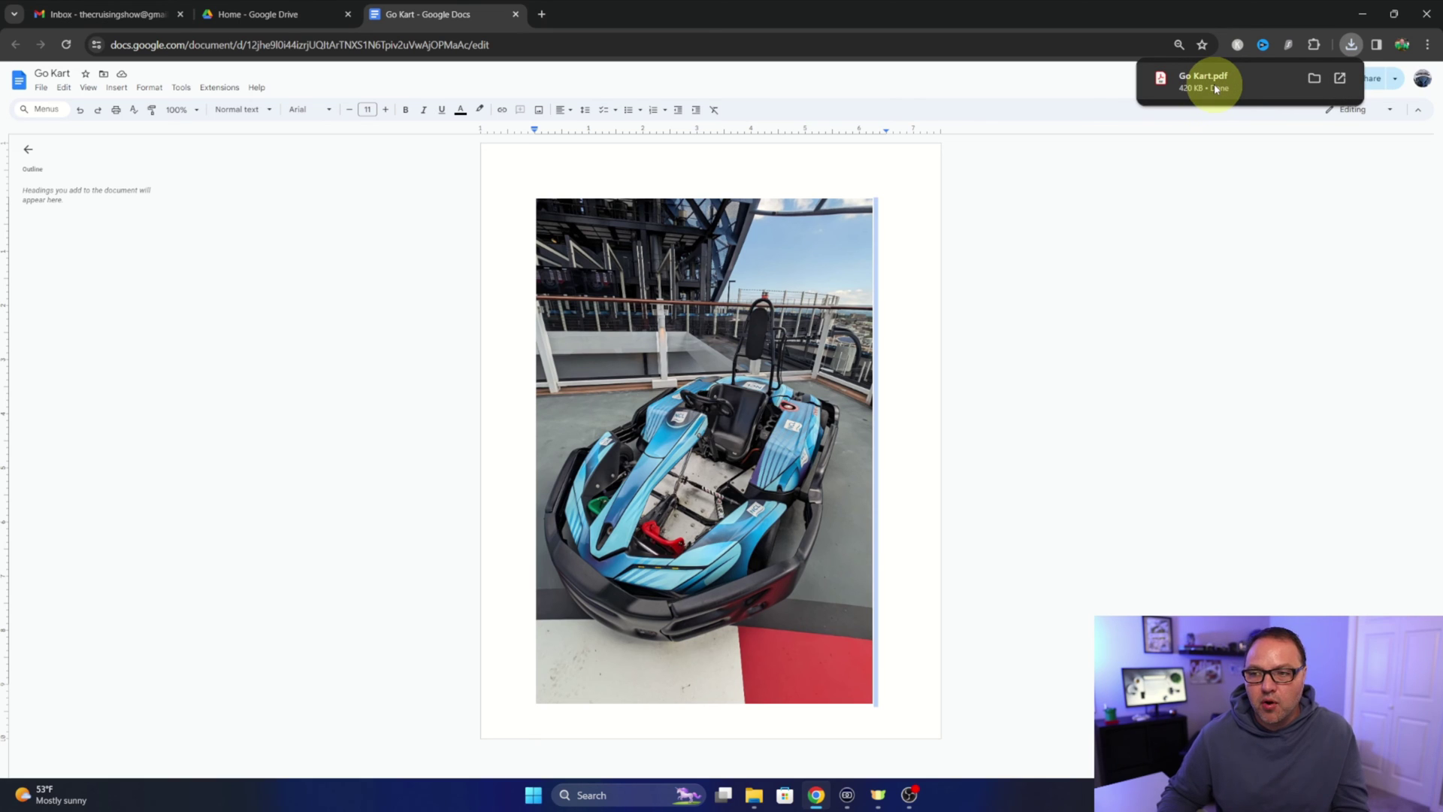
{"action": "left_click", "coordinate": [1427, 45]}
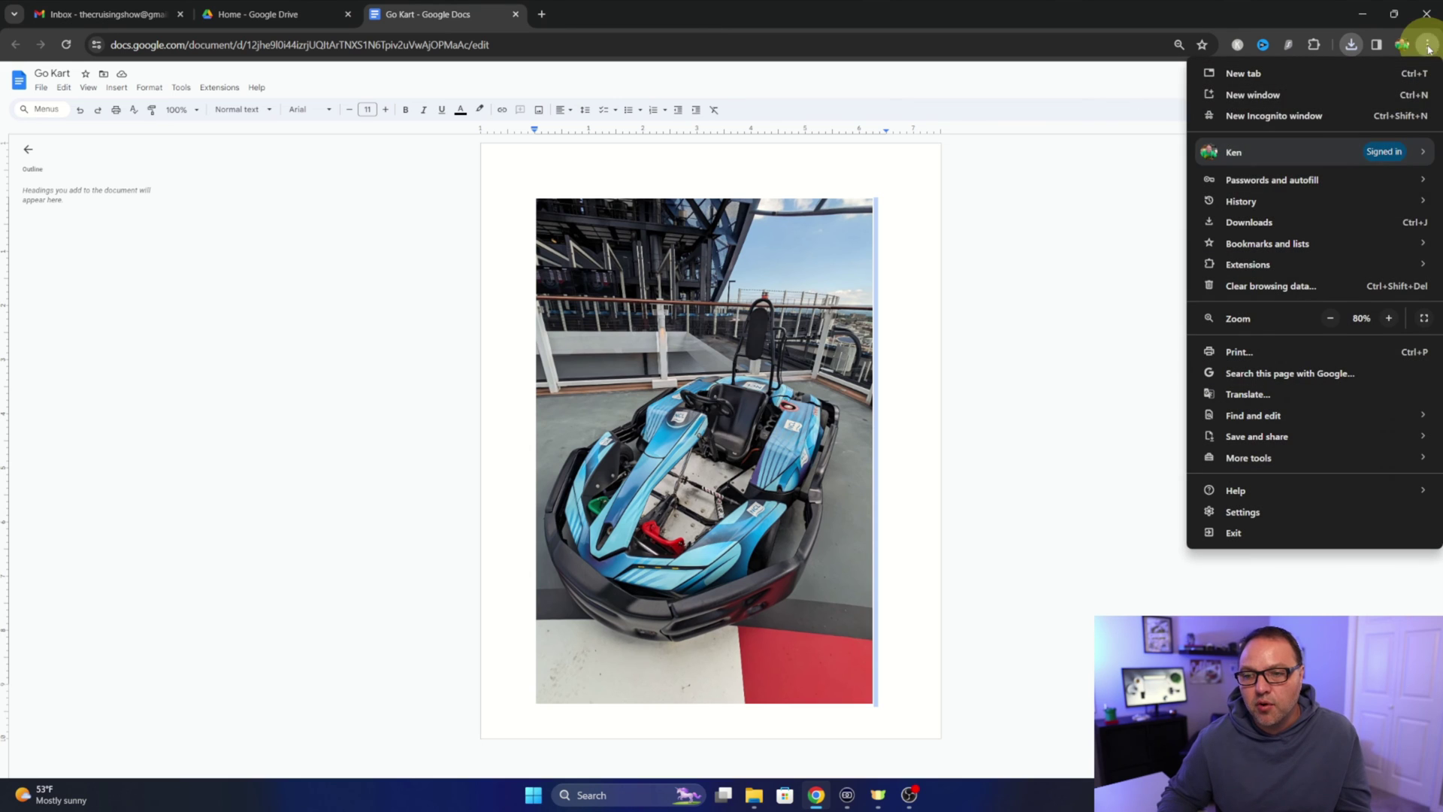
{"action": "left_click", "coordinate": [1260, 224]}
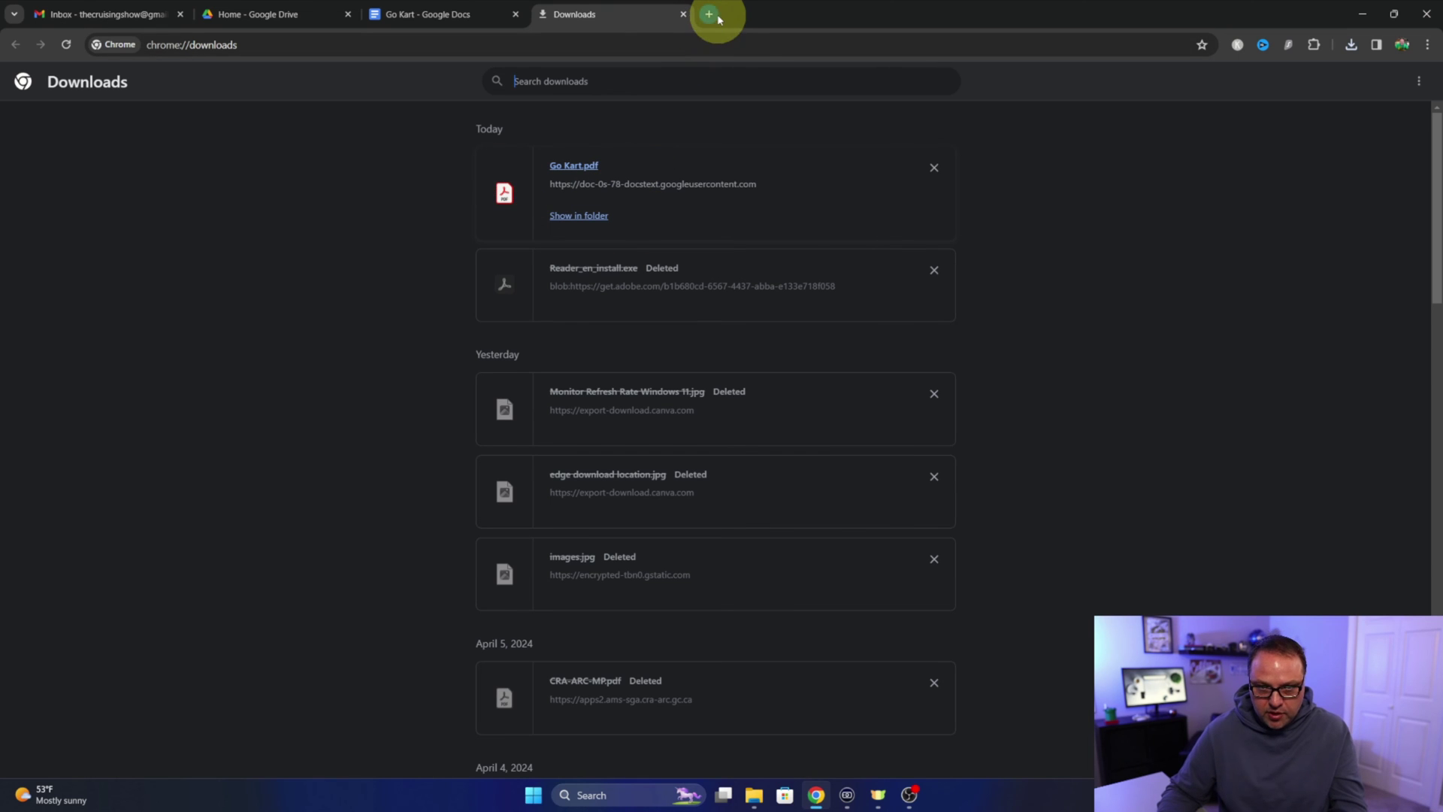
{"action": "double_click", "coordinate": [824, 25]}
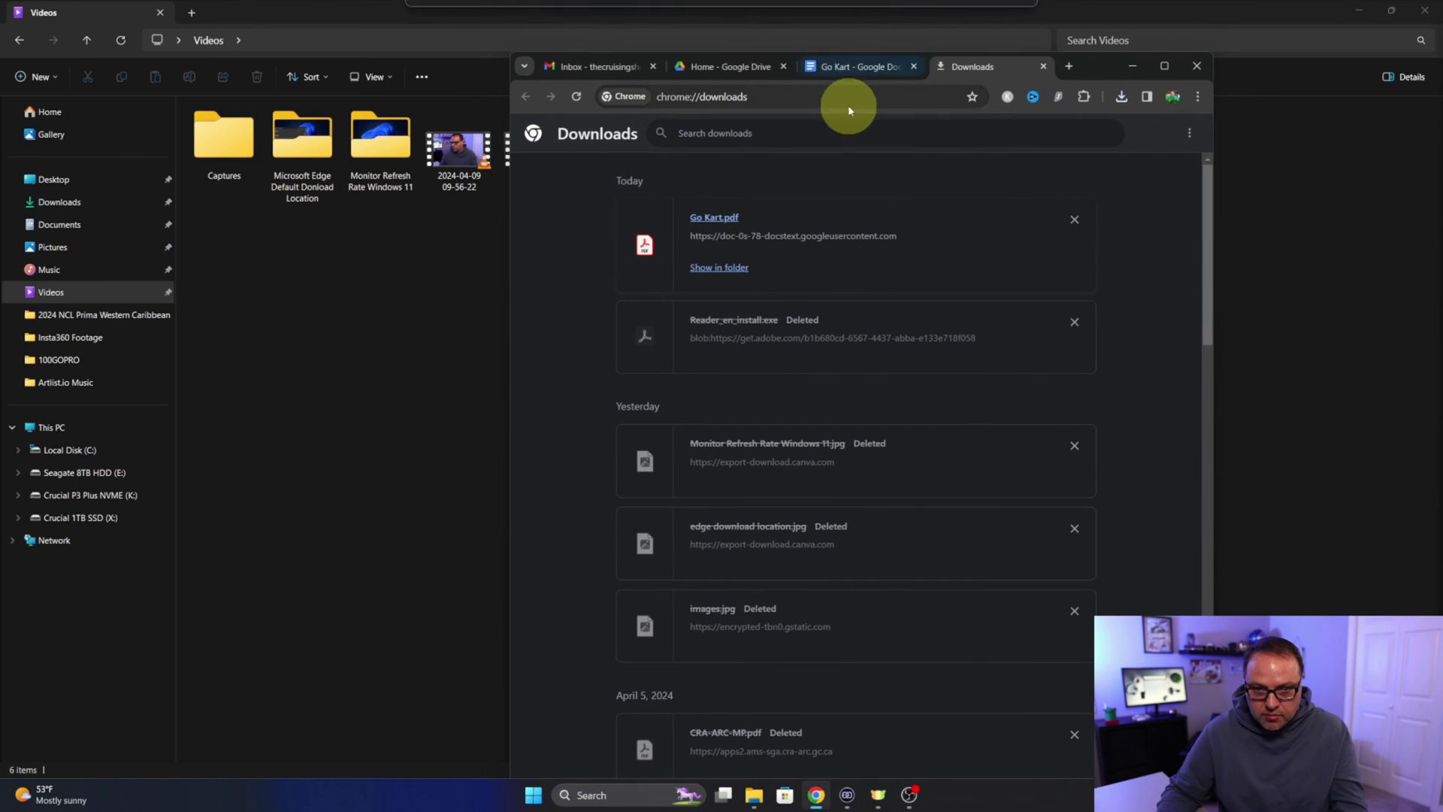
Copy Go Kart.pdf from Chrome's downloads onto the desktop and open it from there.
{"action": "left_click", "coordinate": [1387, 26]}
{"action": "left_click_drag", "start_coordinate": [669, 198], "coordinate": [142, 200]}
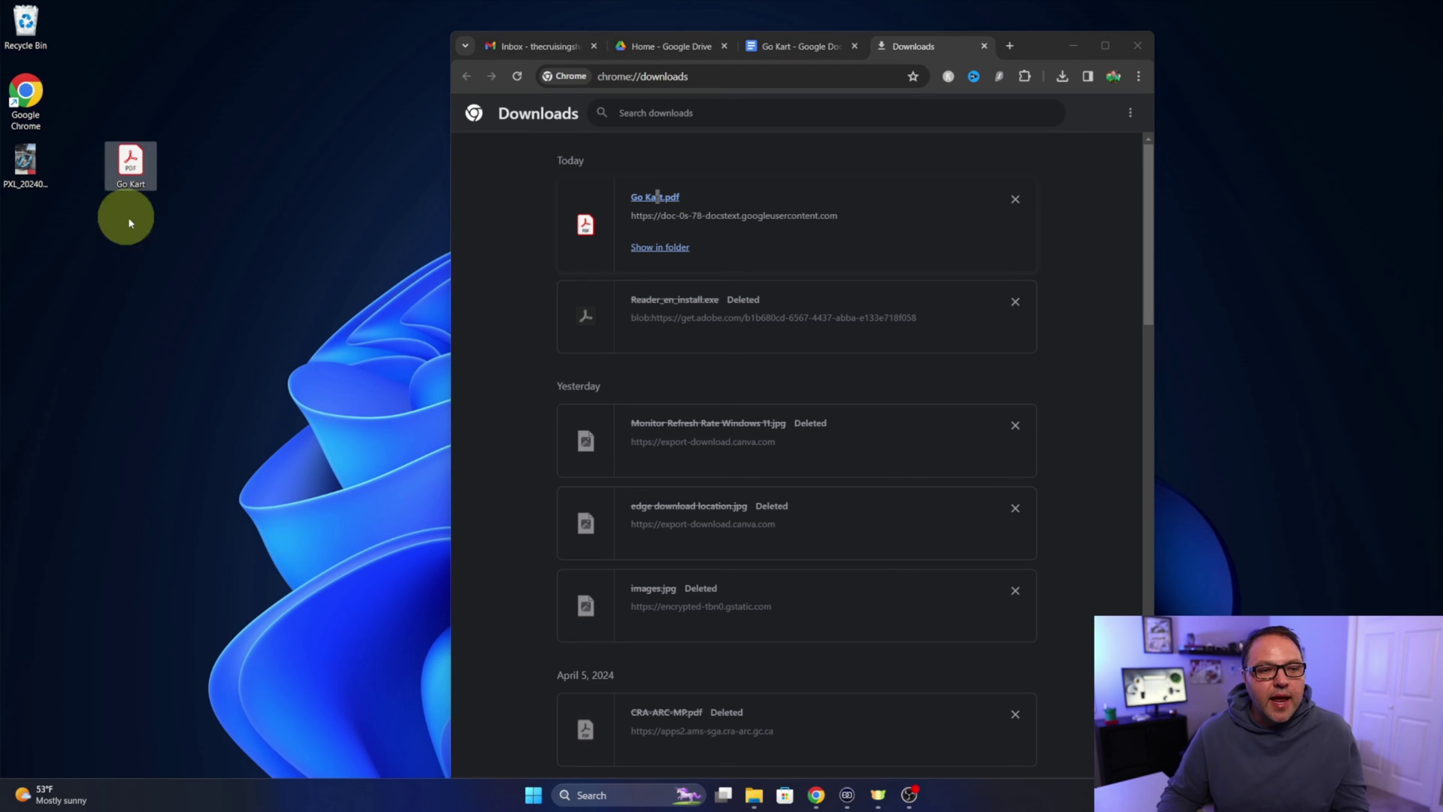
{"action": "double_click", "coordinate": [160, 178]}
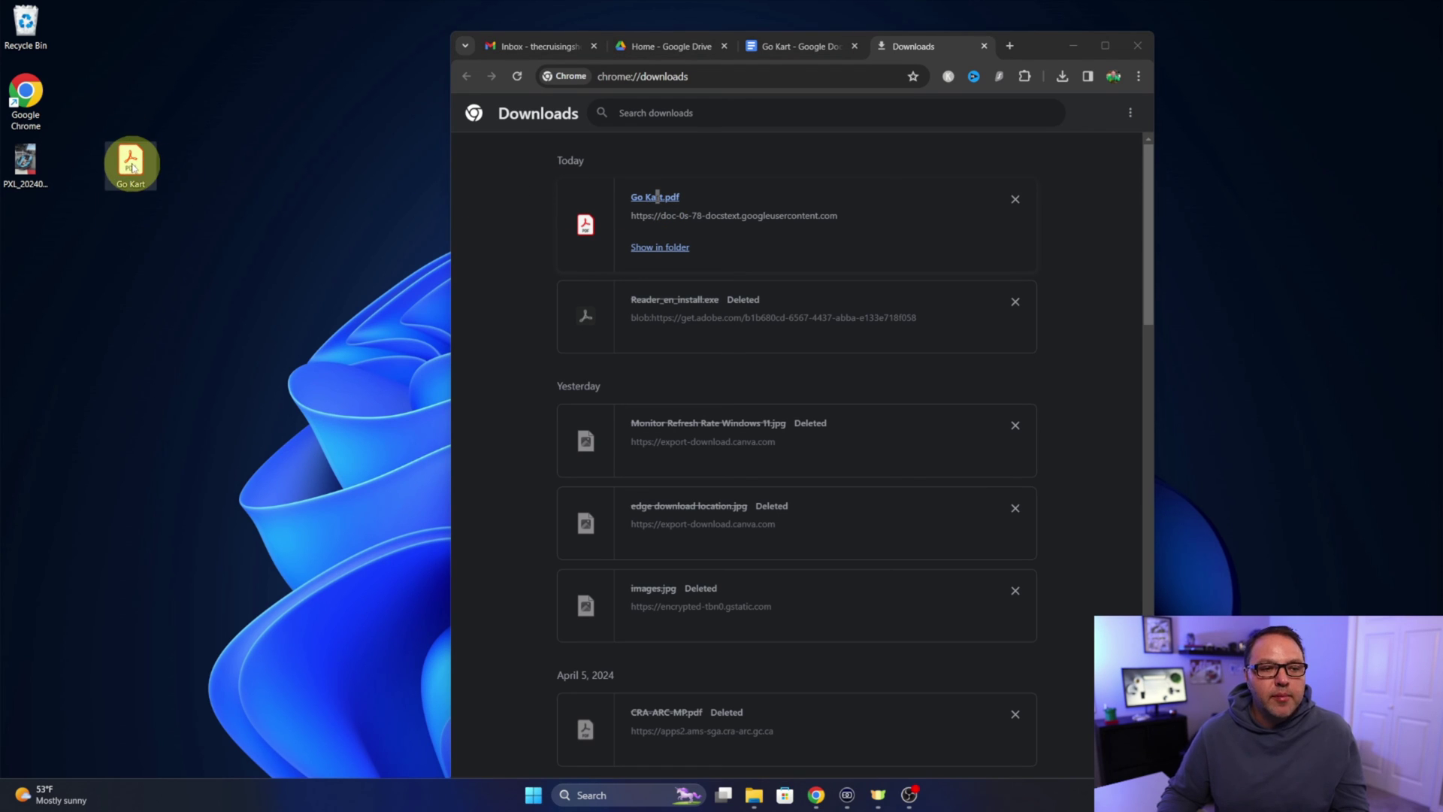